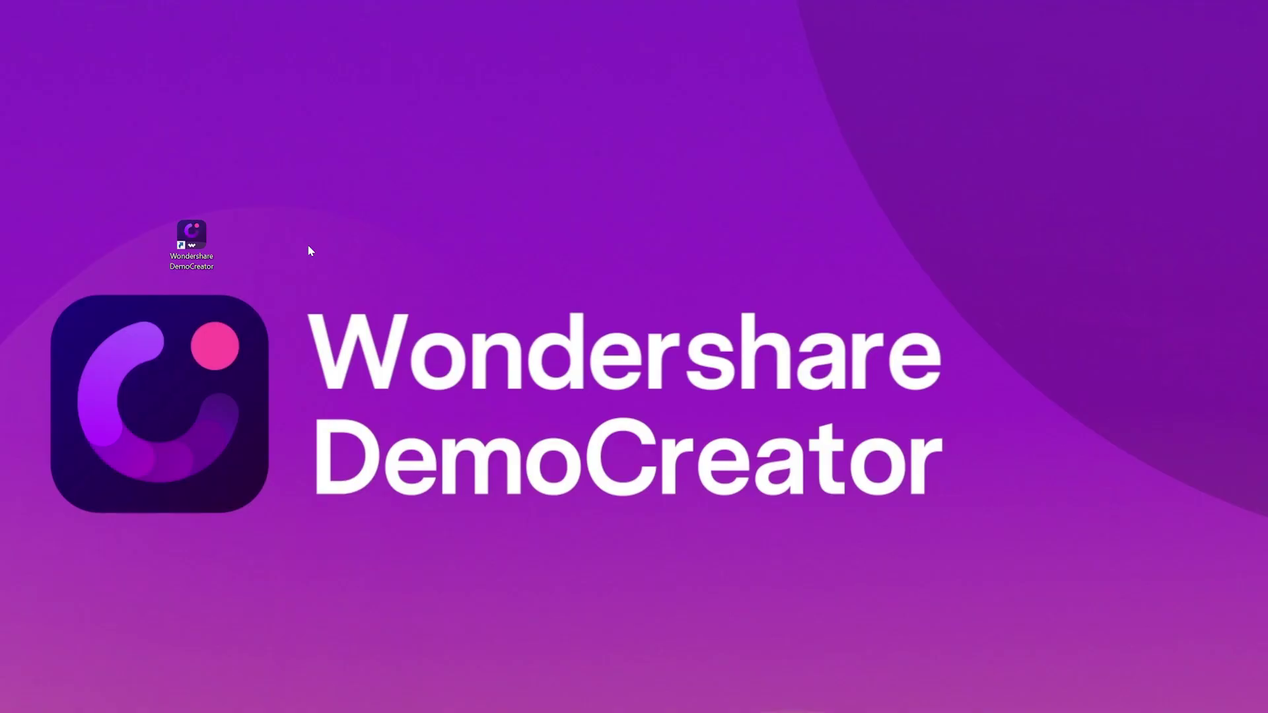
# - Launch DemoCreator, start the All-in-One Recorder and mark out a 2688 × 1538 capture zone
pyautogui.doubleClick(200, 236)
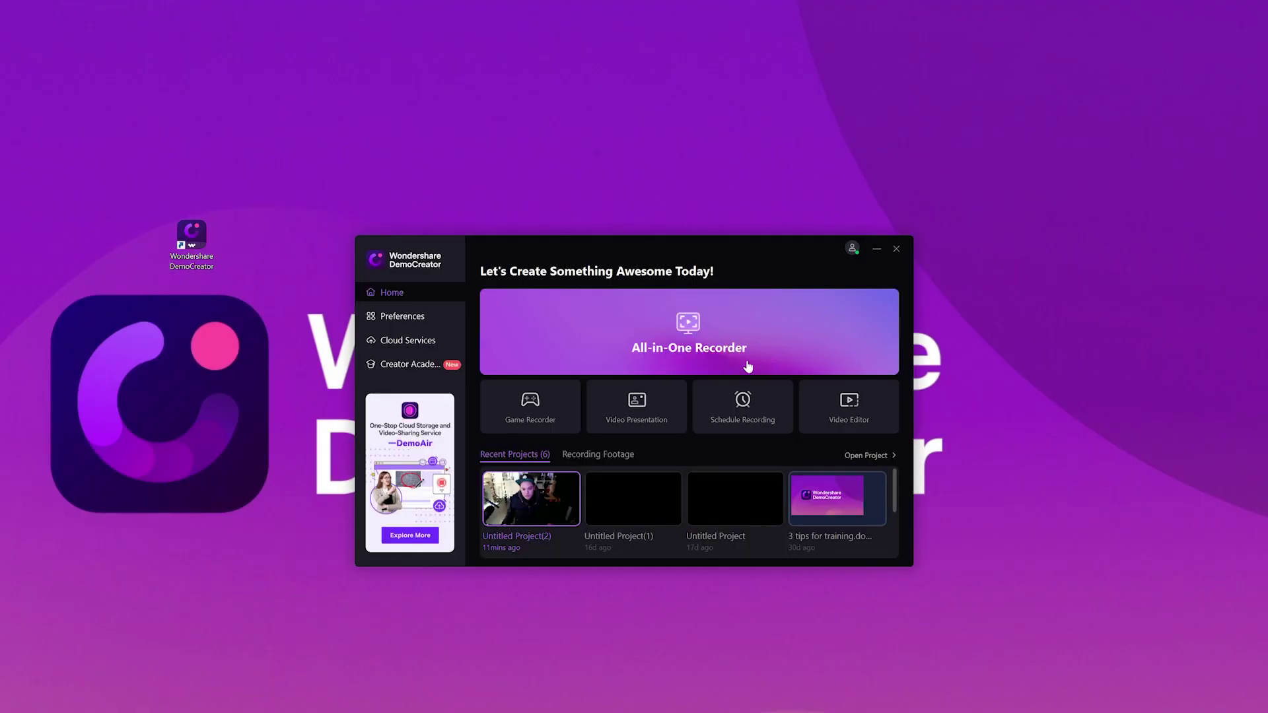
pyautogui.click(803, 360)
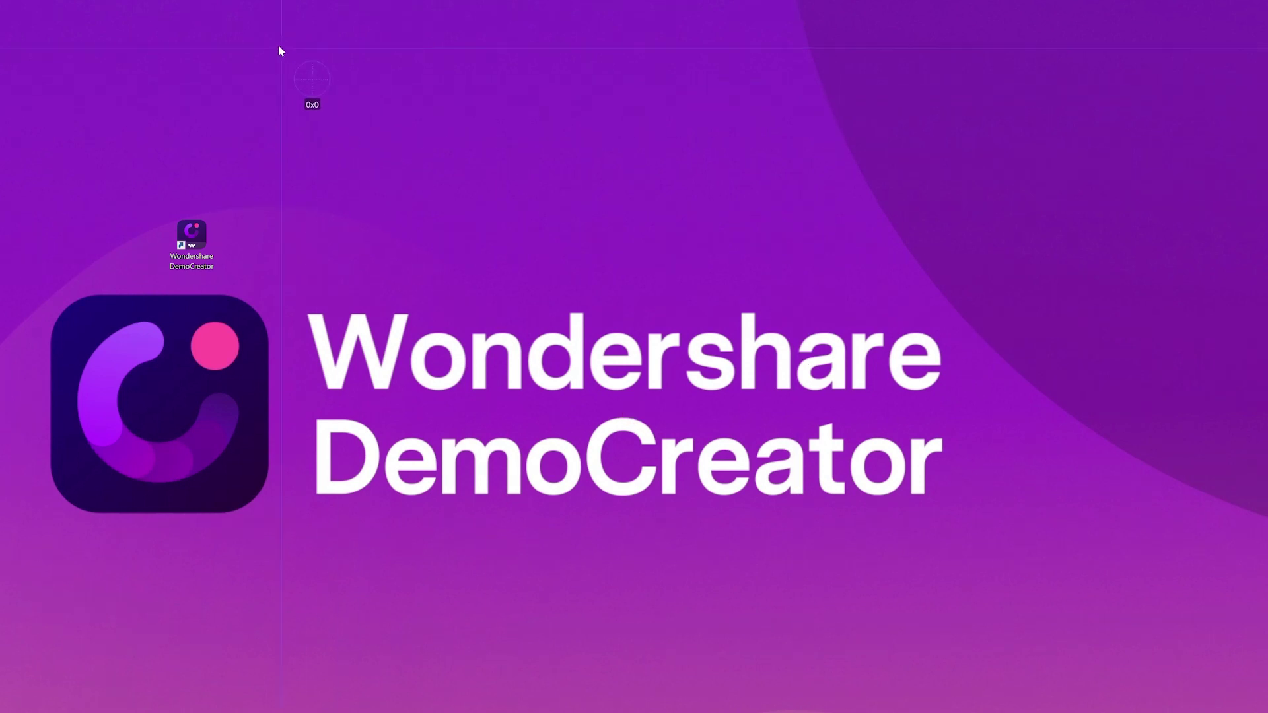
pyautogui.moveTo(45, 70); pyautogui.dragTo(1064, 656)
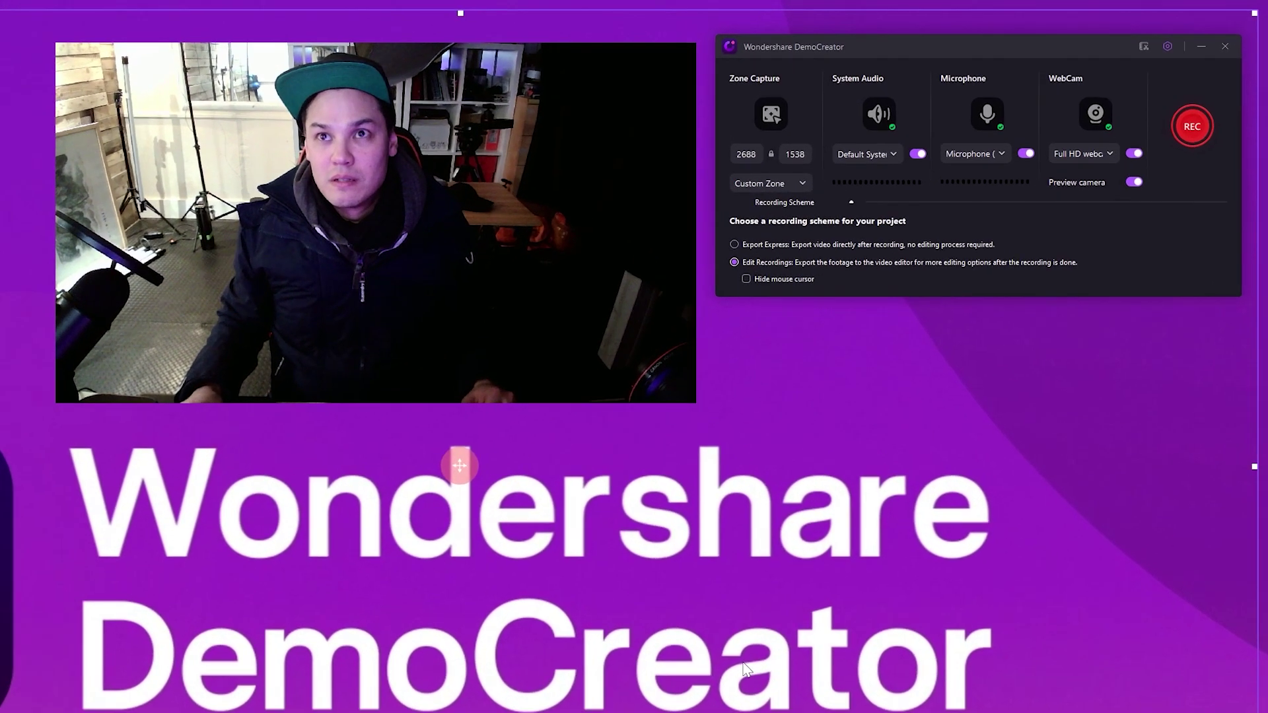
# - Check the system audio source and keep the Yeti microphone as the input
pyautogui.click(894, 156)
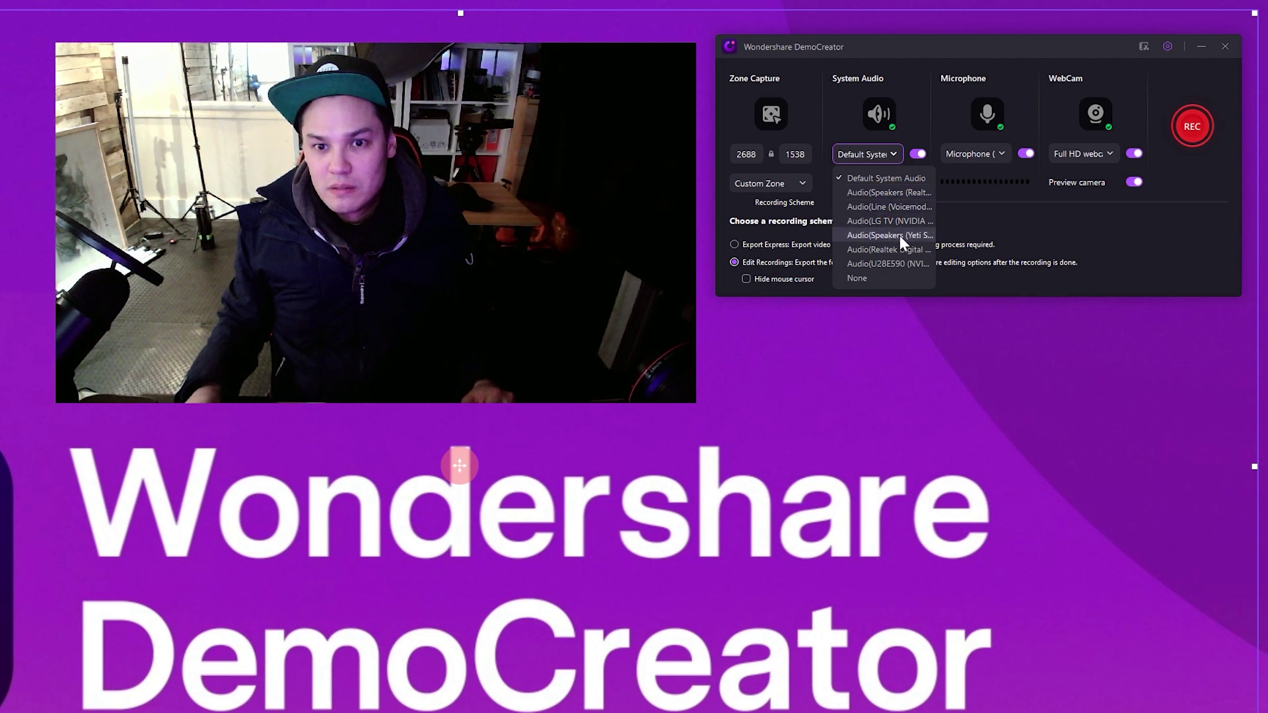
pyautogui.click(1000, 153)
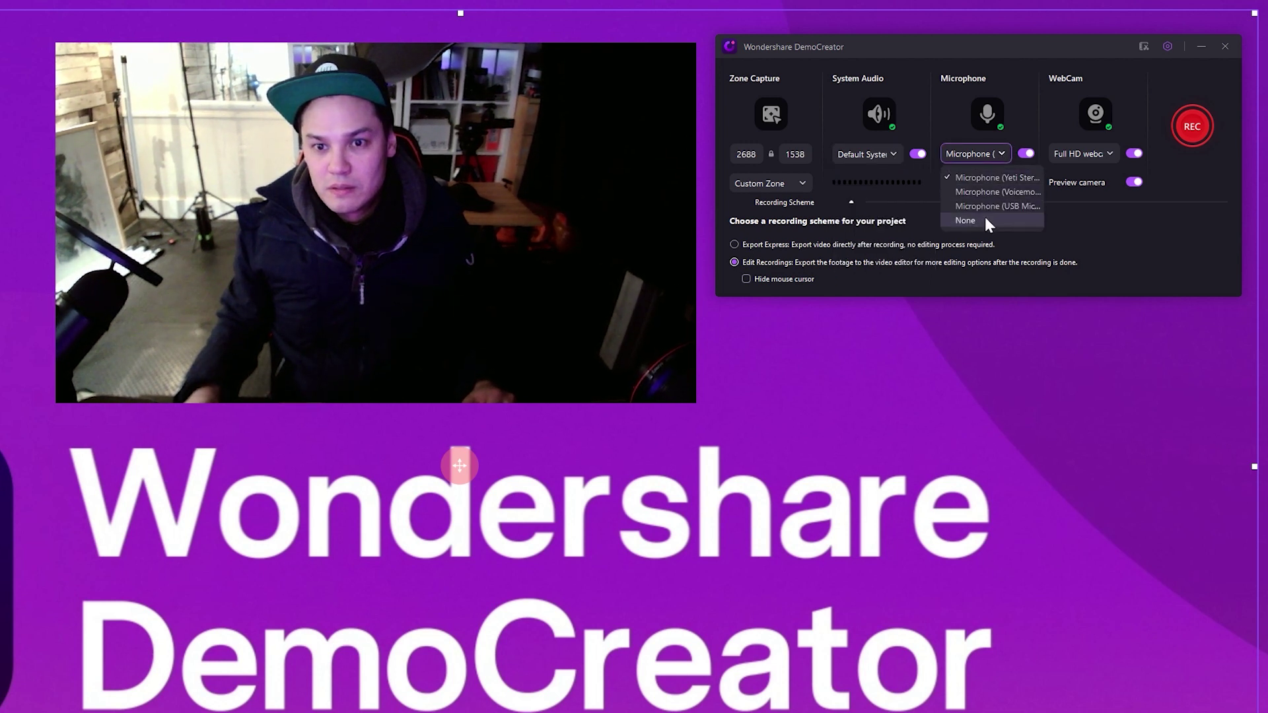
pyautogui.click(1001, 179)
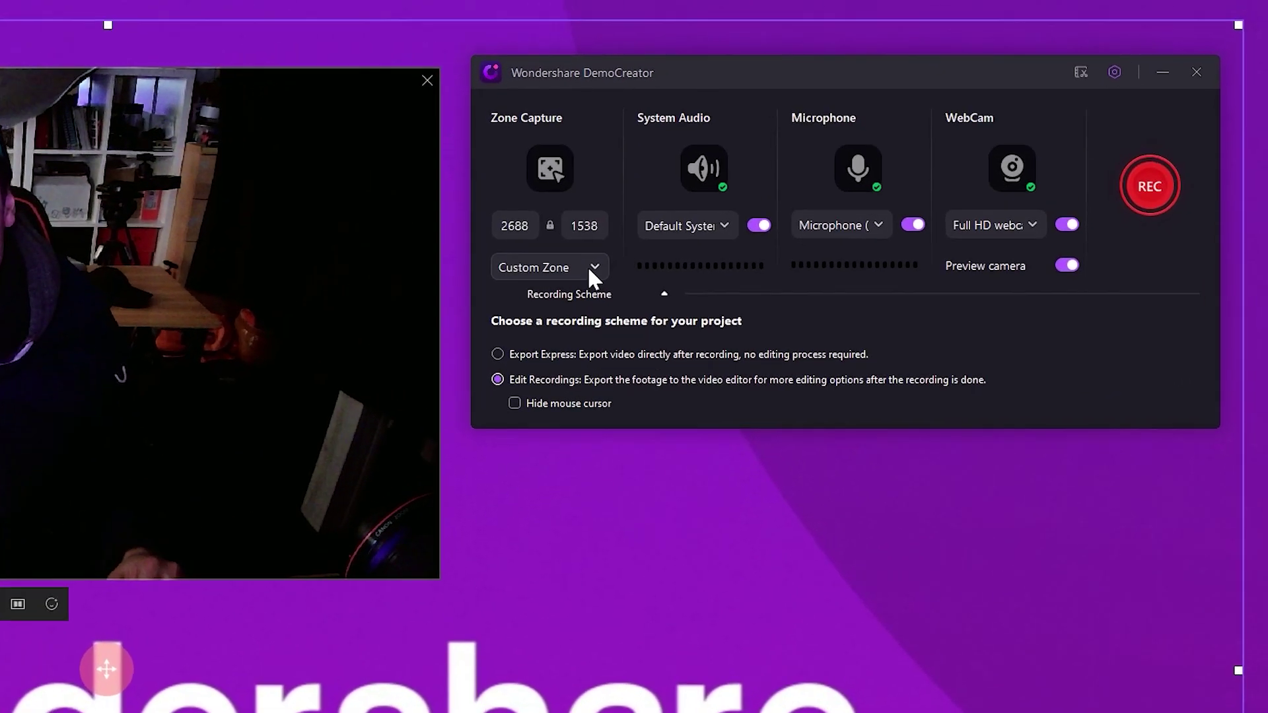
# - Set the capture area to Don't record screen and start a webcam-only recording
pyautogui.click(799, 186)
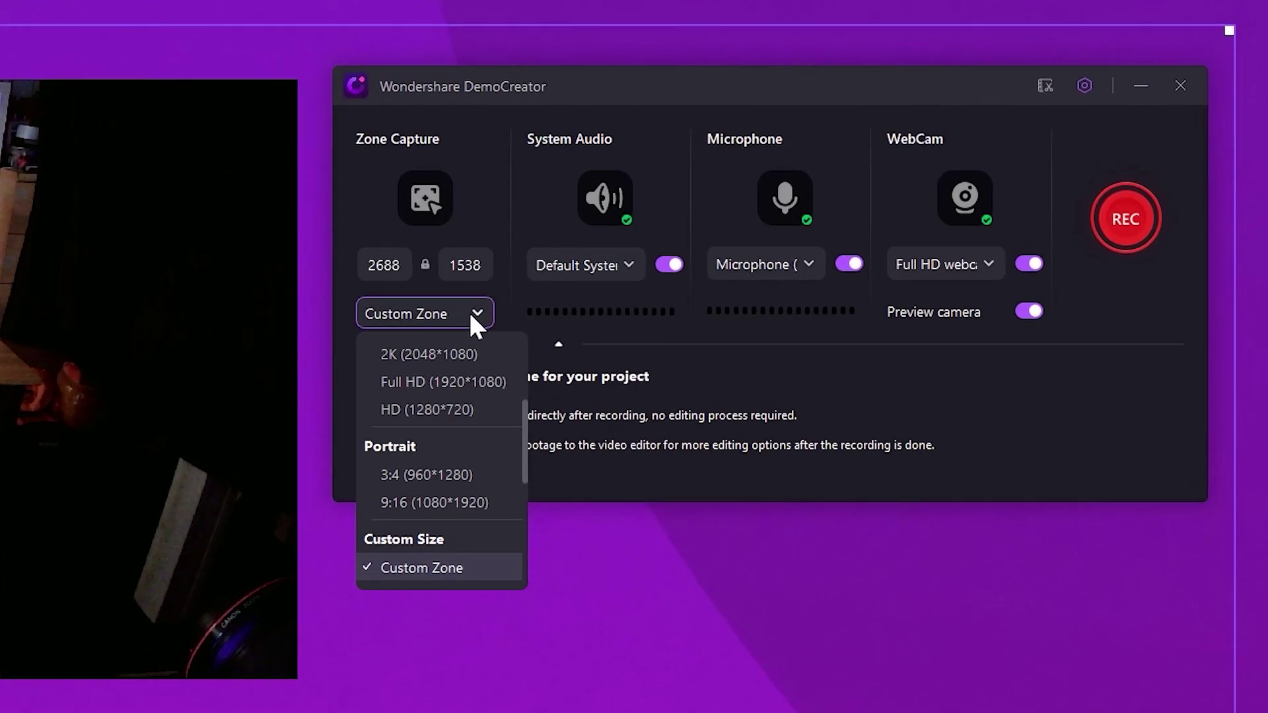
pyautogui.moveTo(478, 459); pyautogui.dragTo(485, 587)
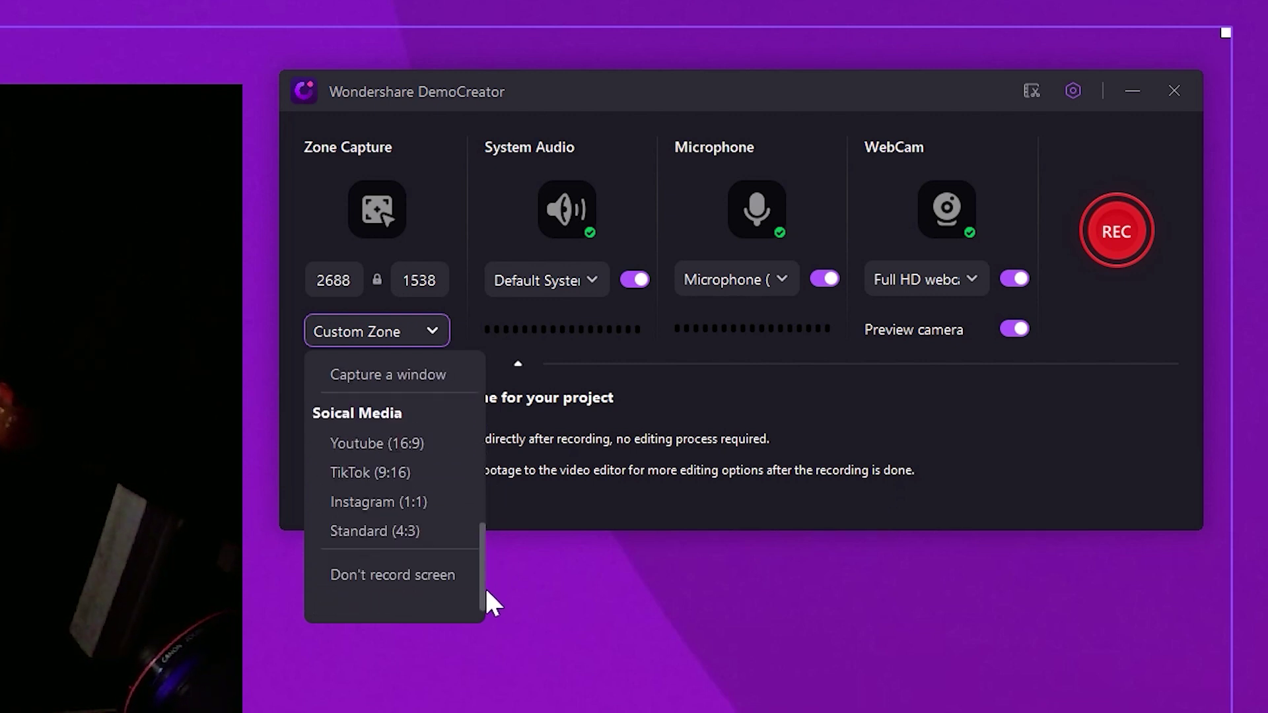
pyautogui.click(402, 578)
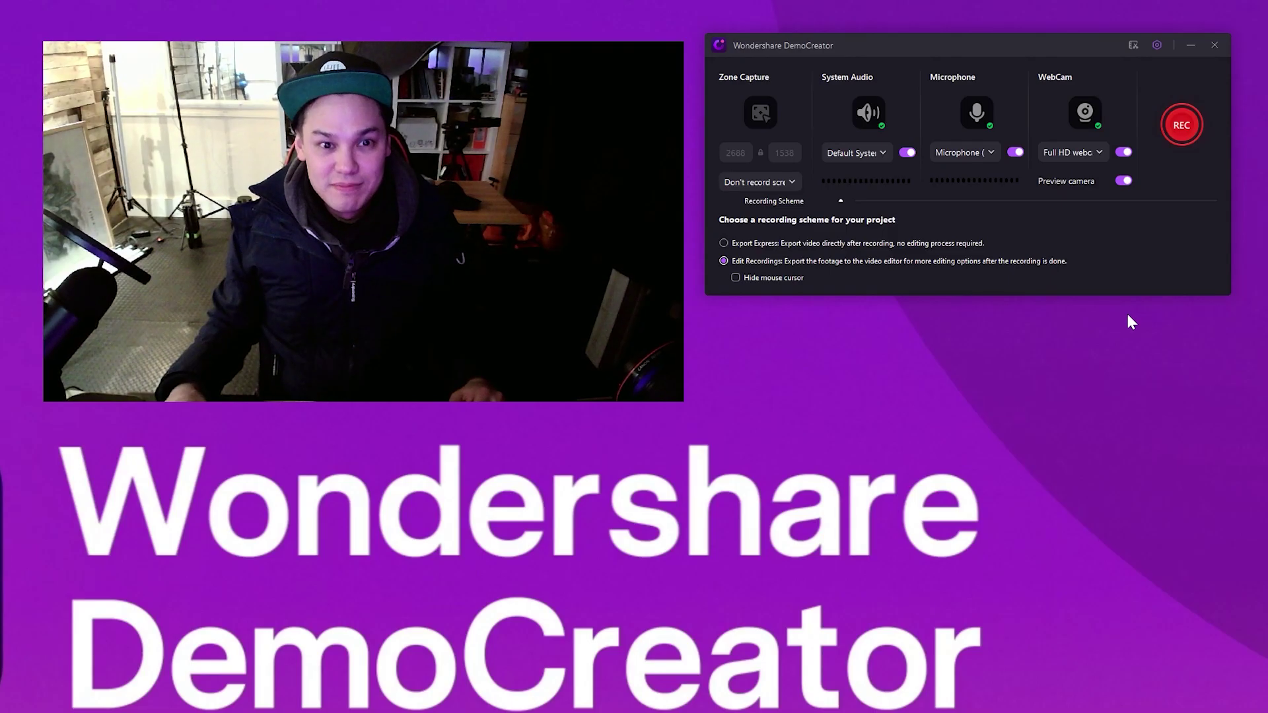
pyautogui.click(1179, 134)
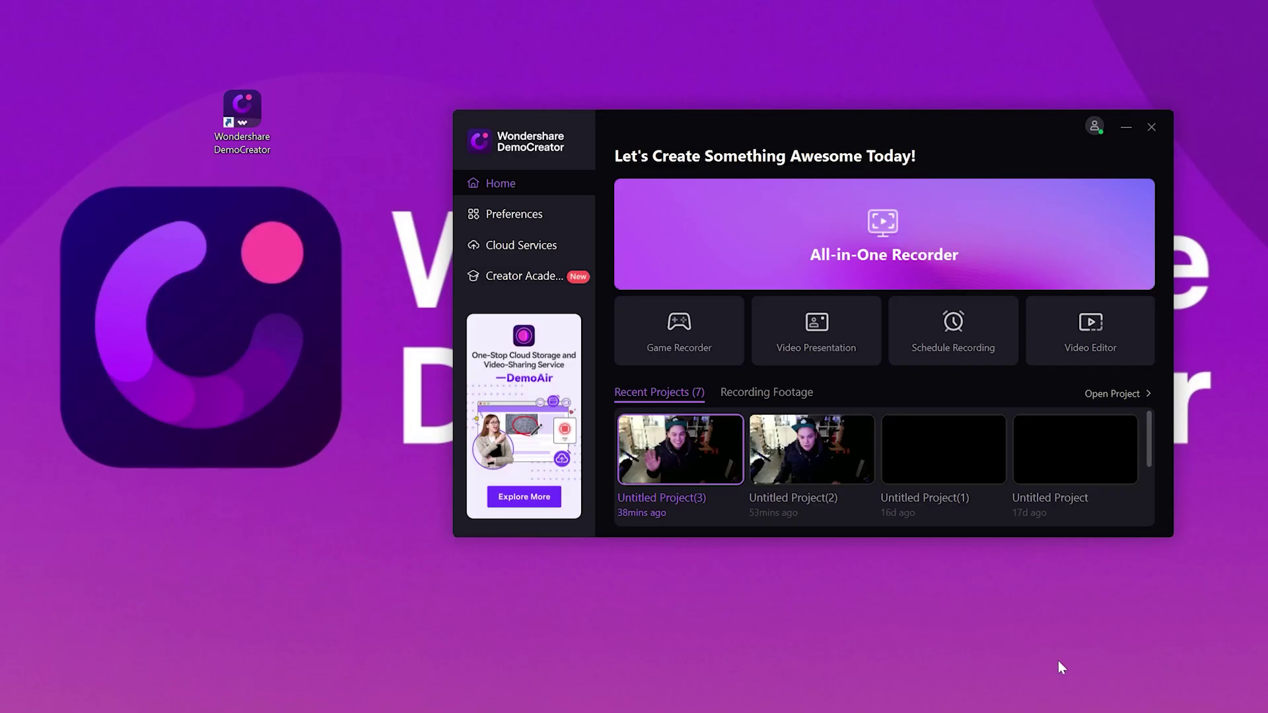
# - Start a Video Presentation project, then leave Calibration Mode with Esc
pyautogui.click(836, 357)
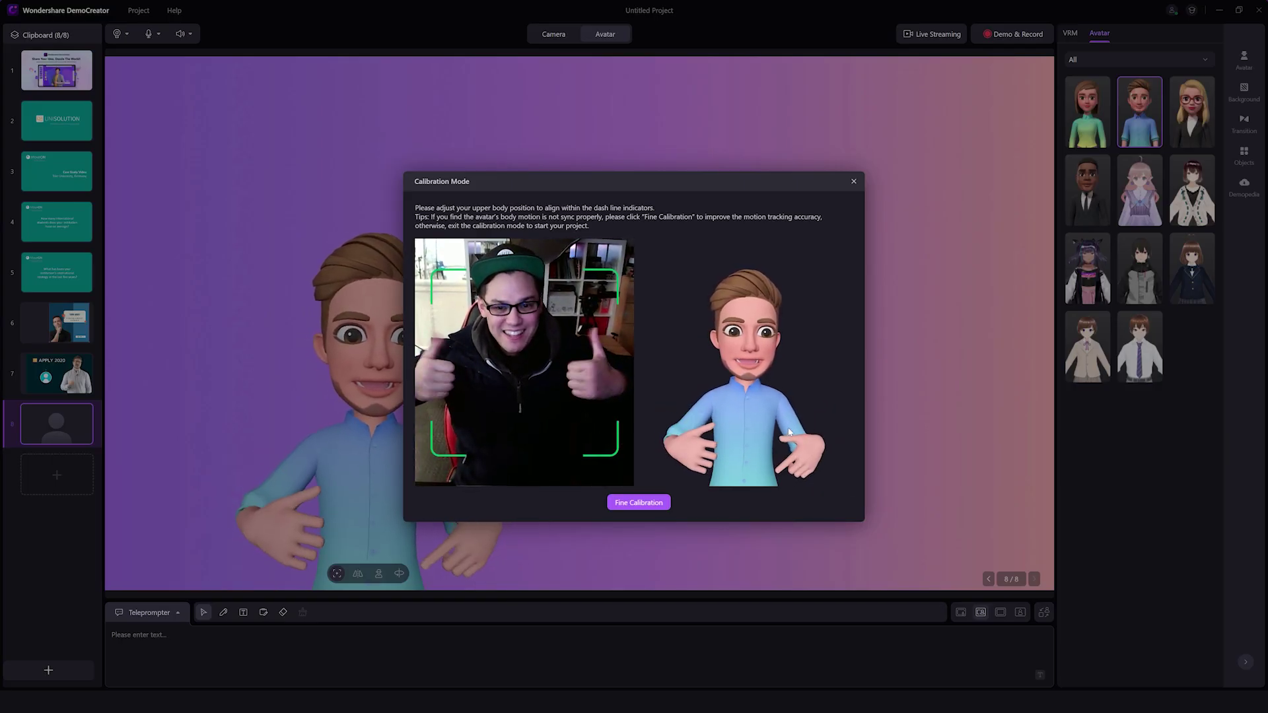
pyautogui.press('Escape')
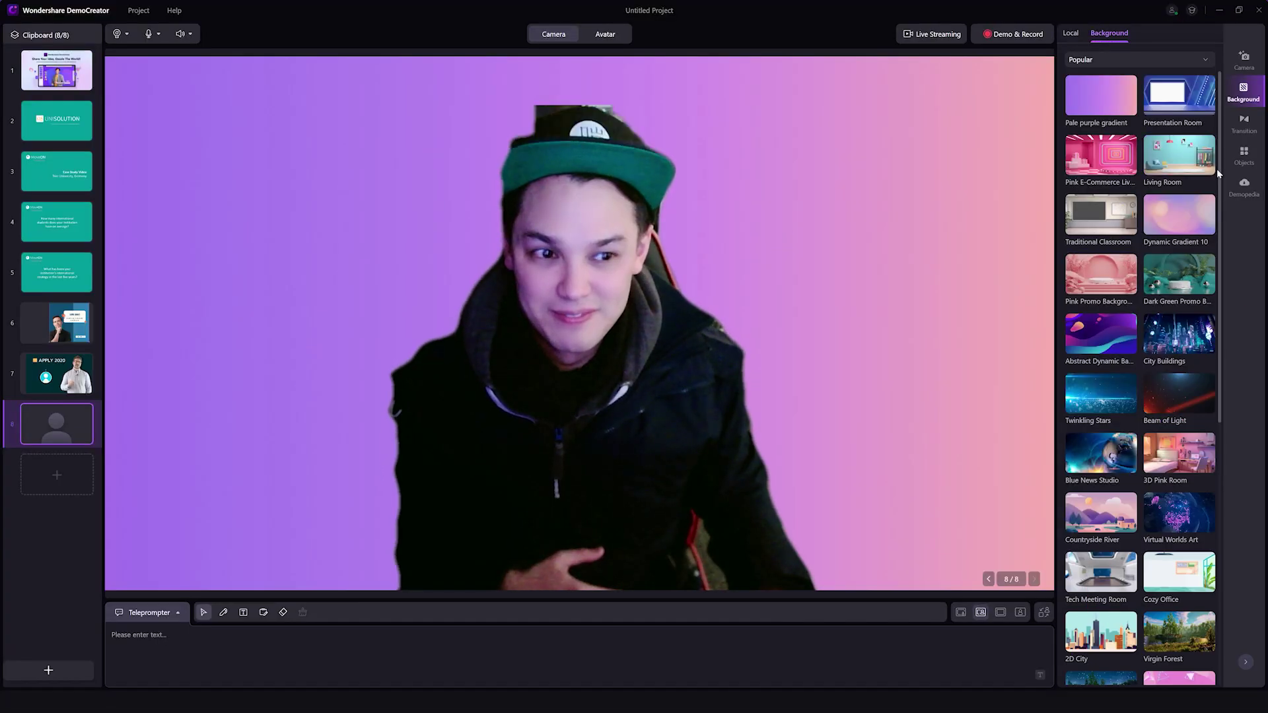
# - Try the Living Room and then Blue News Studio backgrounds, then stop the recording
pyautogui.click(1174, 153)
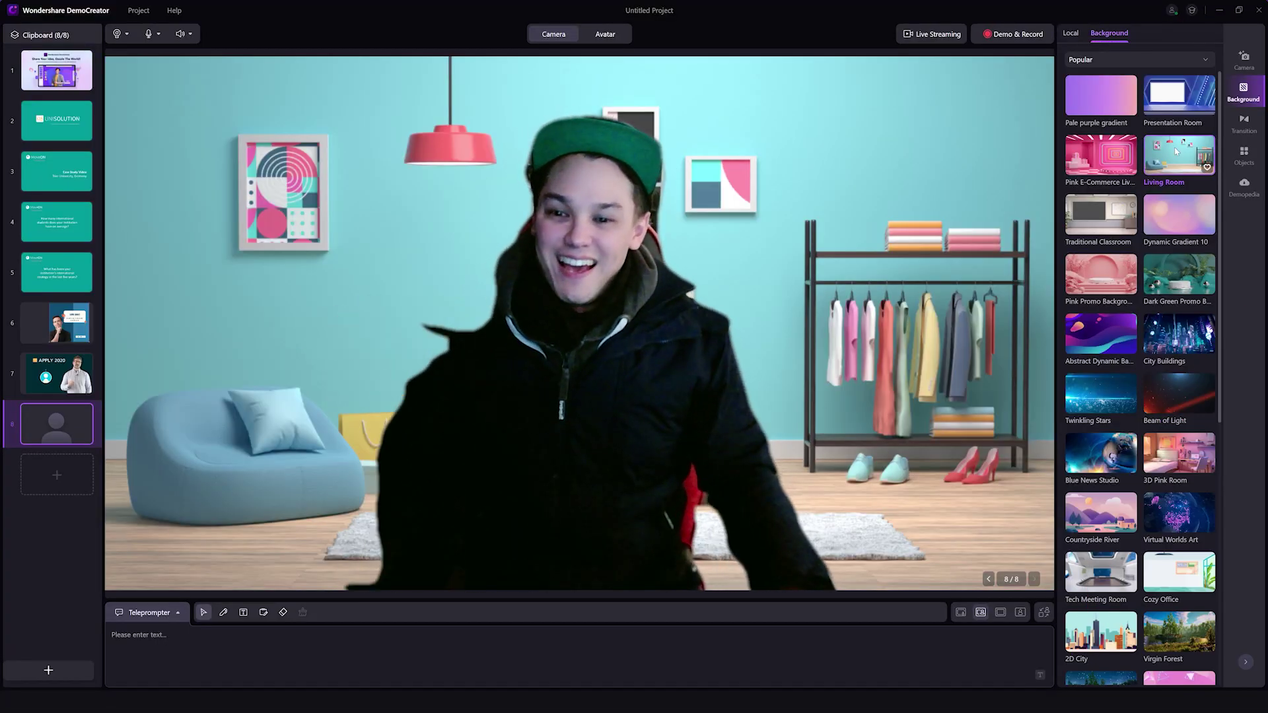
pyautogui.click(1101, 454)
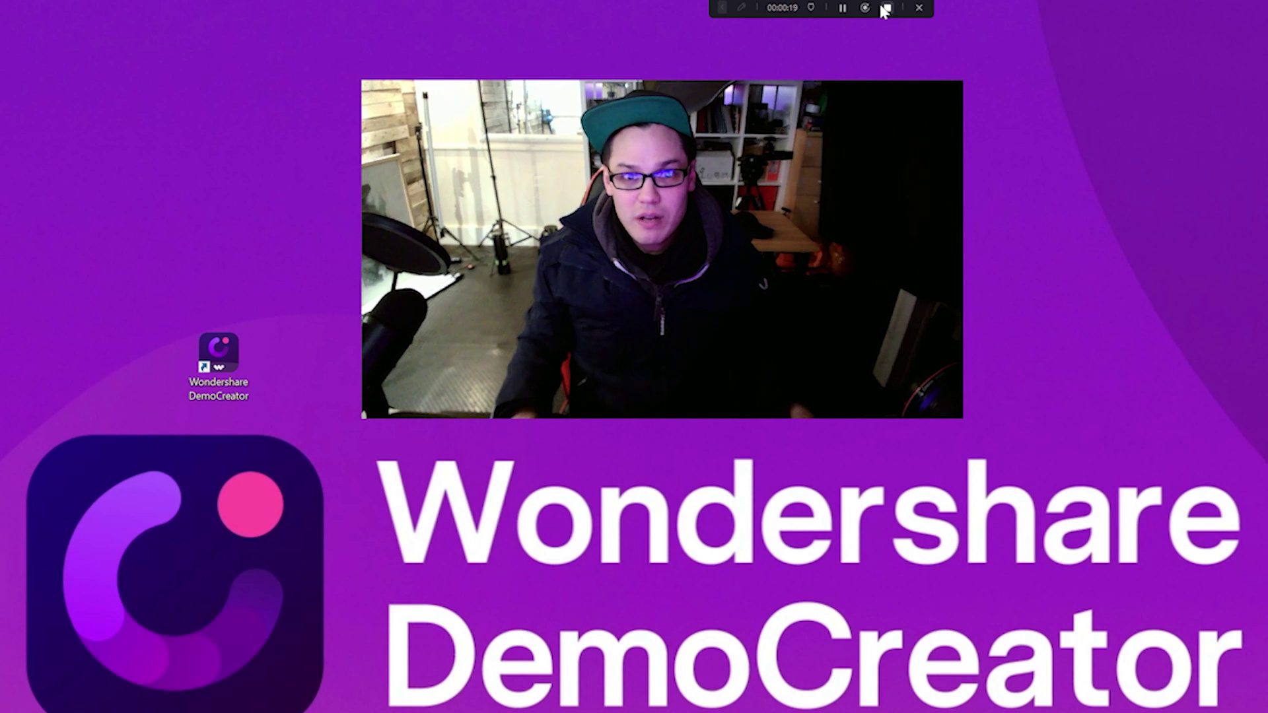
pyautogui.click(885, 9)
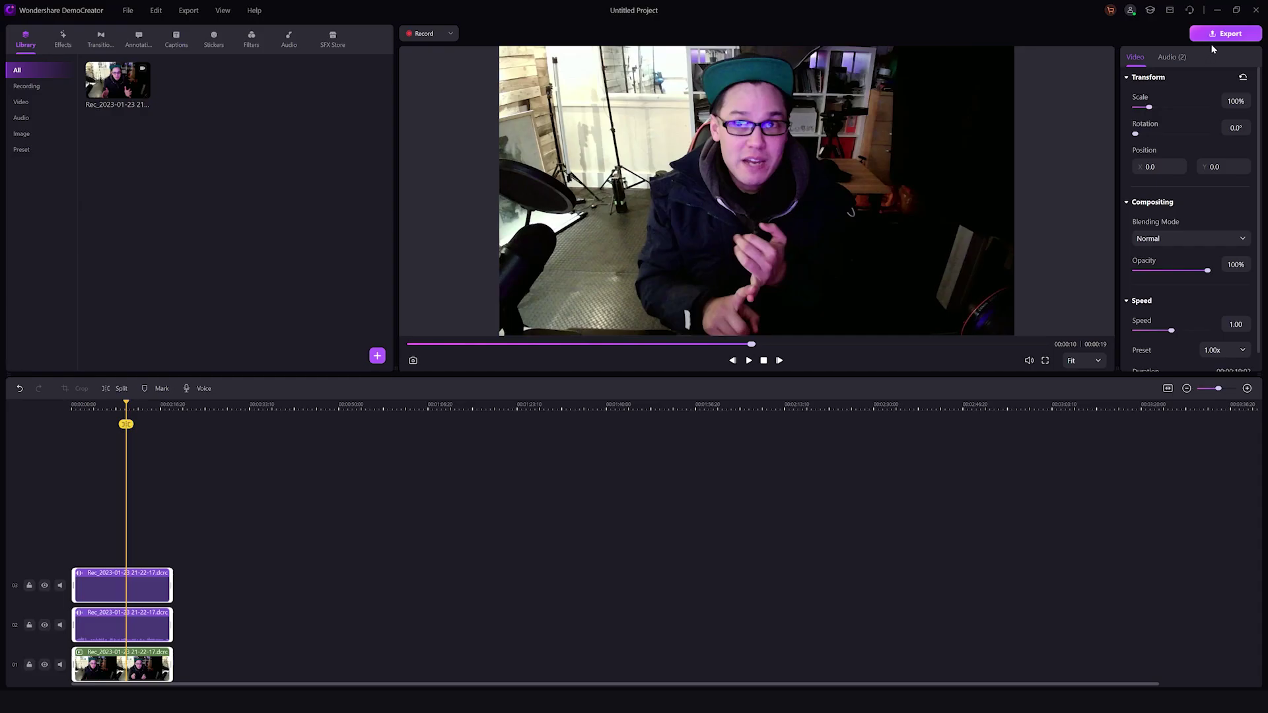
# - Name the project 'Wondershare Democreator' and keep the Middle quality preset
pyautogui.tripleClick(552, 233)
pyautogui.write('Wondershare Democreator')
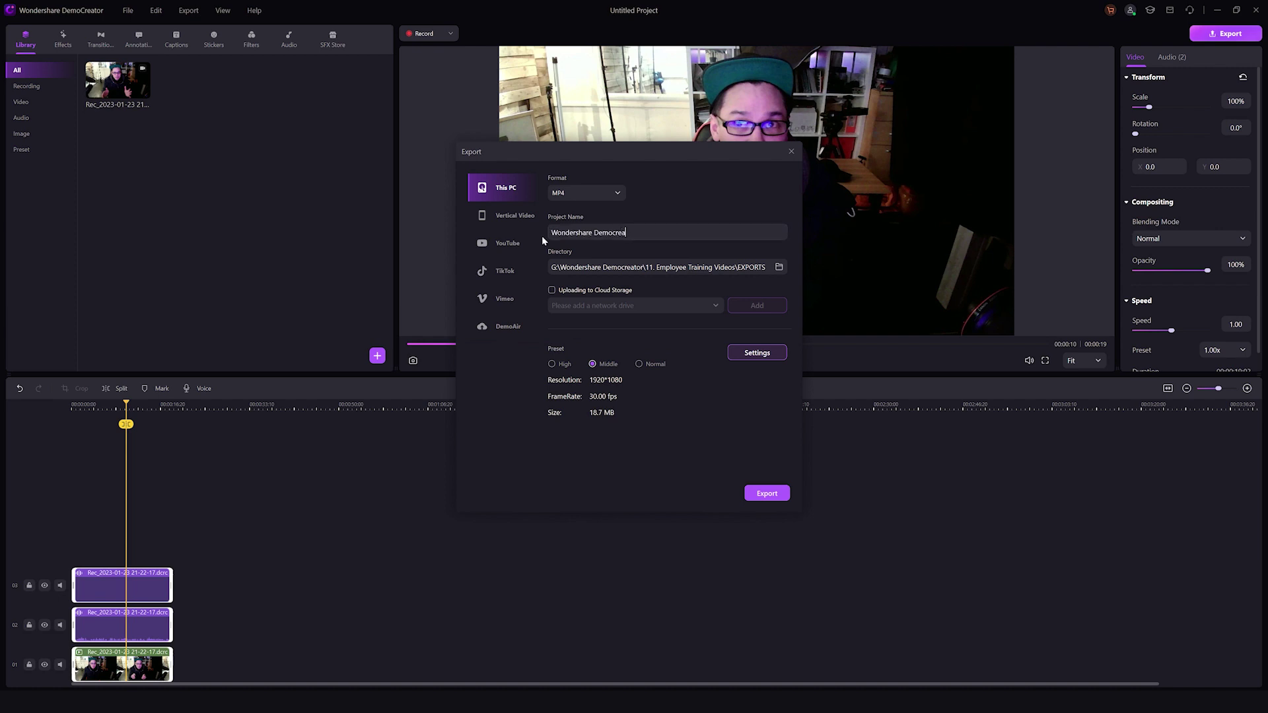
pyautogui.click(560, 366)
pyautogui.click(593, 364)
# - Confirm the 1920*1080 export resolution in the detailed export Settings
pyautogui.click(757, 354)
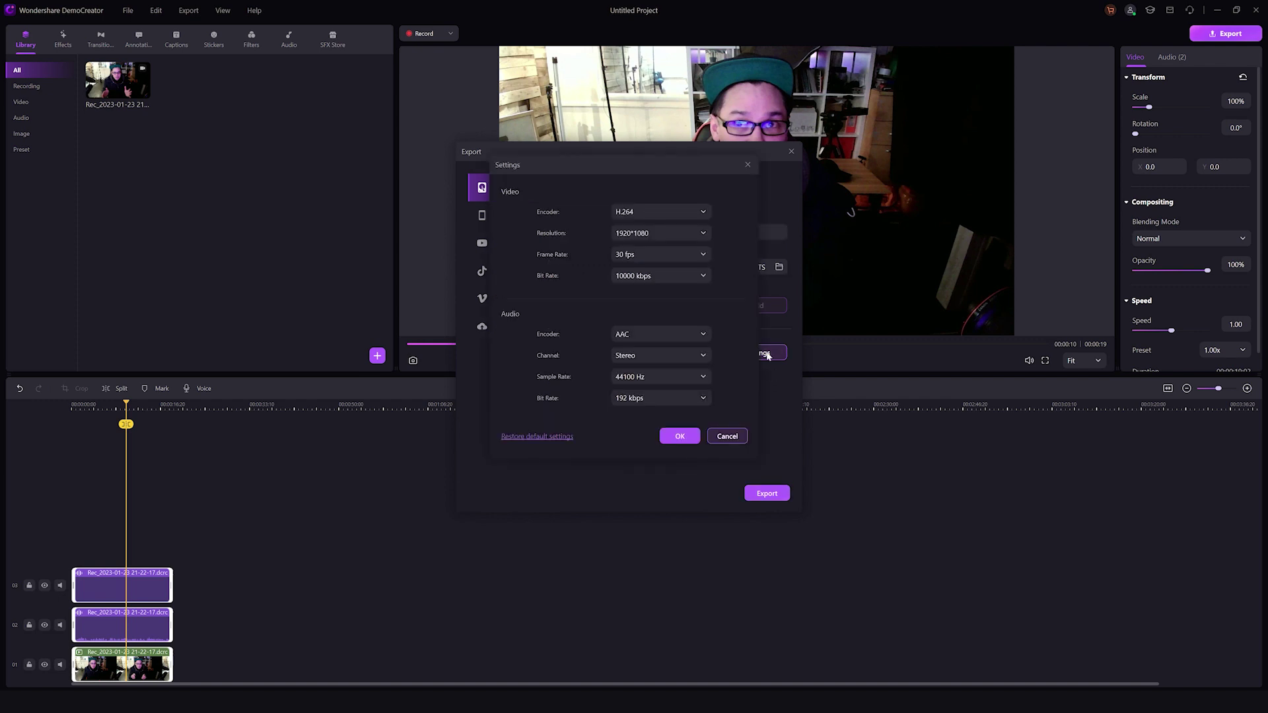
pyautogui.click(648, 235)
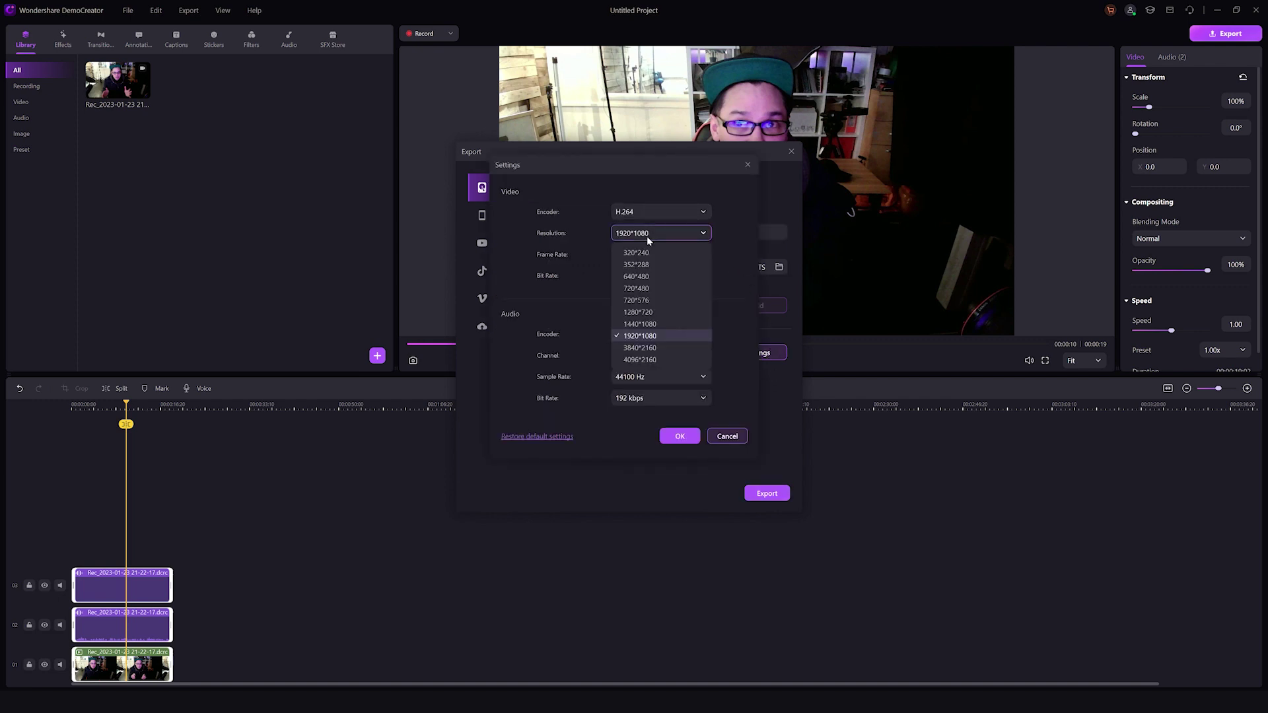
pyautogui.click(711, 235)
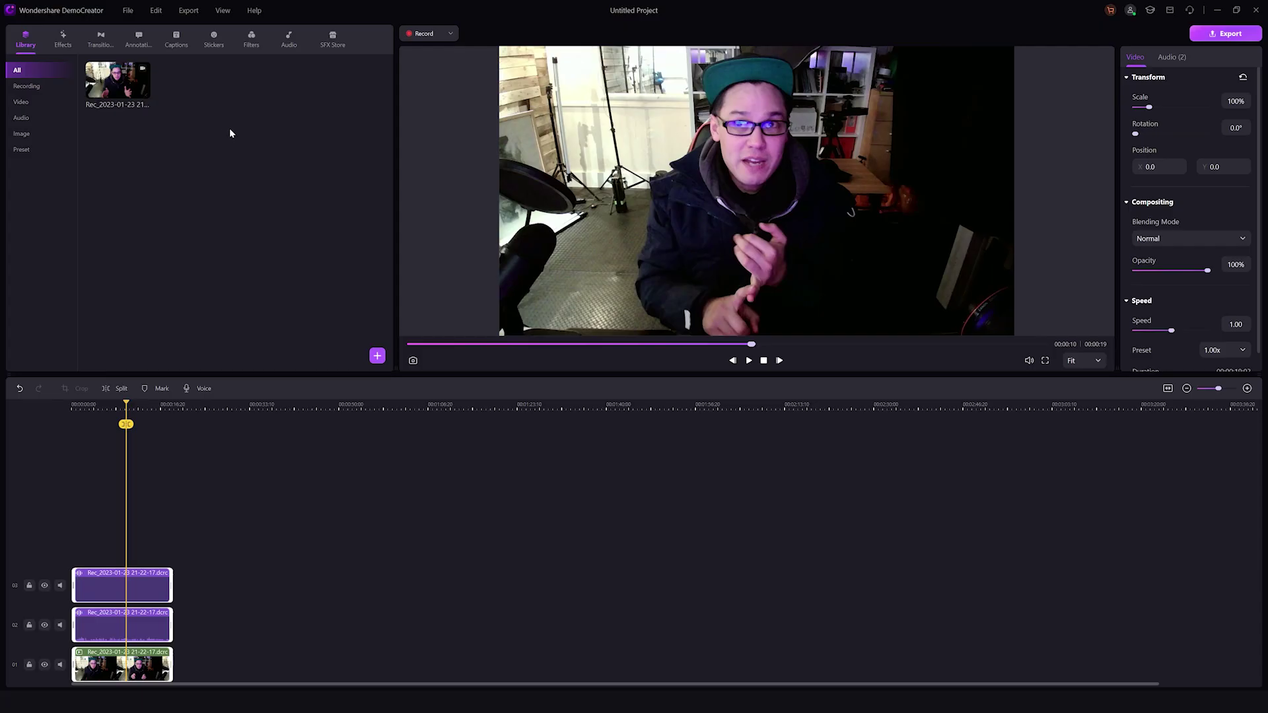
# - Import Wondershare Presentation.mp4 from the EXPORTS folder and place it on the timeline after the Rec clip
pyautogui.click(128, 10)
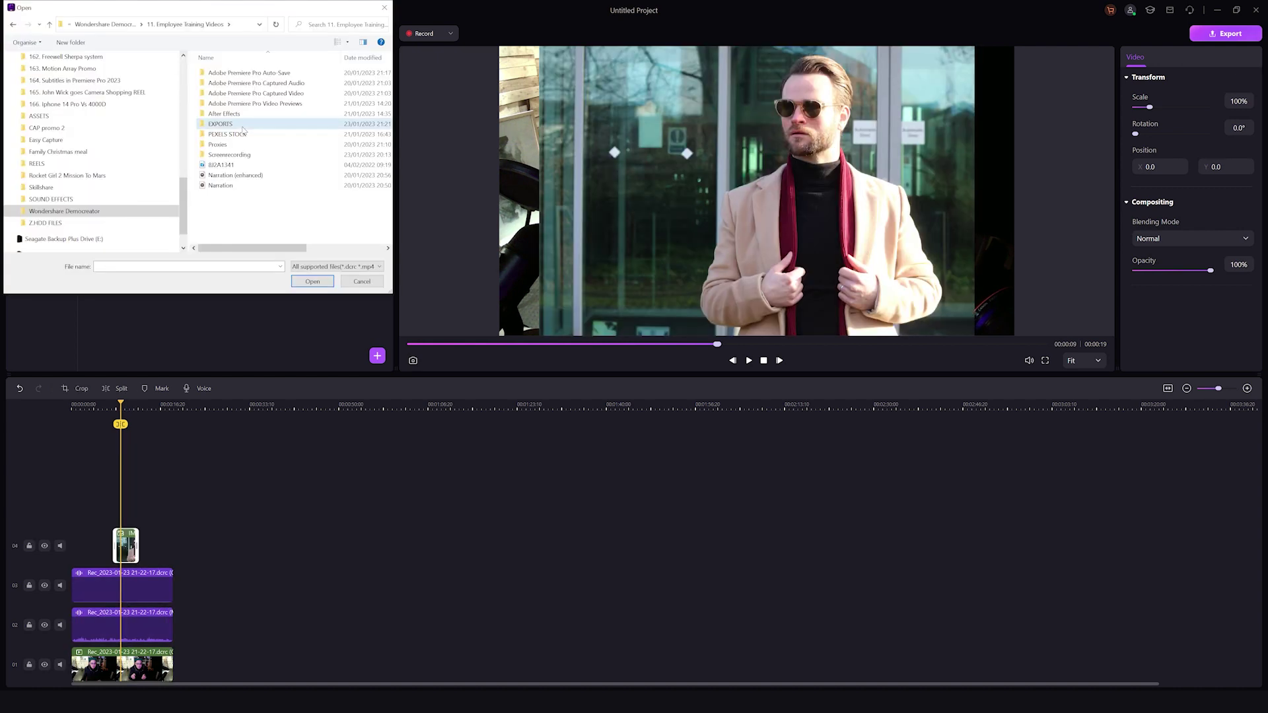
pyautogui.doubleClick(212, 122)
pyautogui.click(287, 86)
pyautogui.click(312, 281)
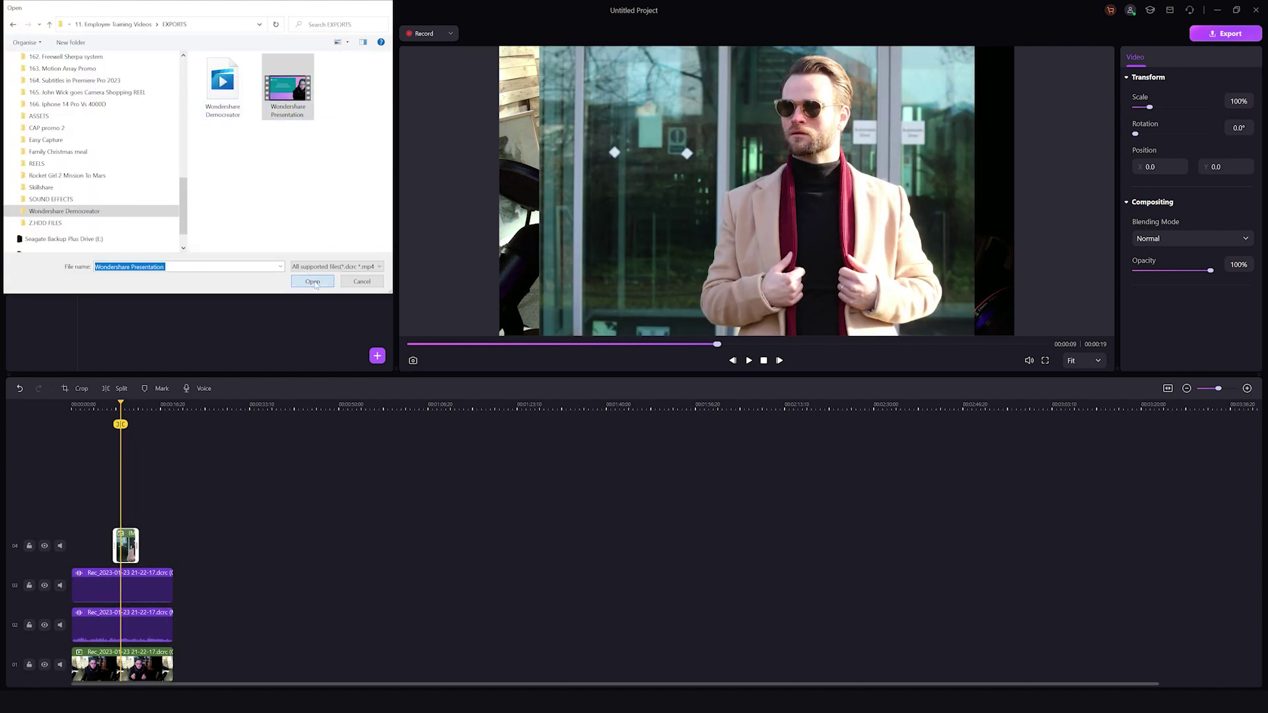
pyautogui.moveTo(251, 93); pyautogui.dragTo(191, 624)
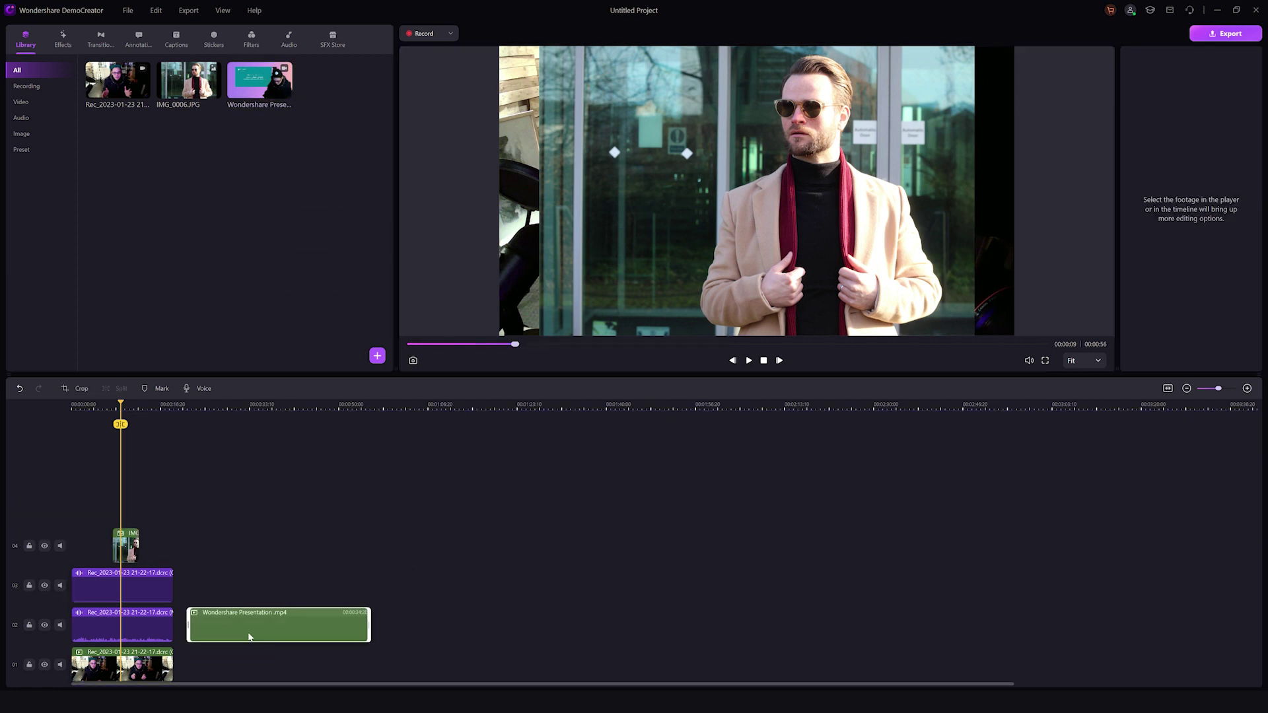
pyautogui.moveTo(167, 409); pyautogui.dragTo(237, 427)
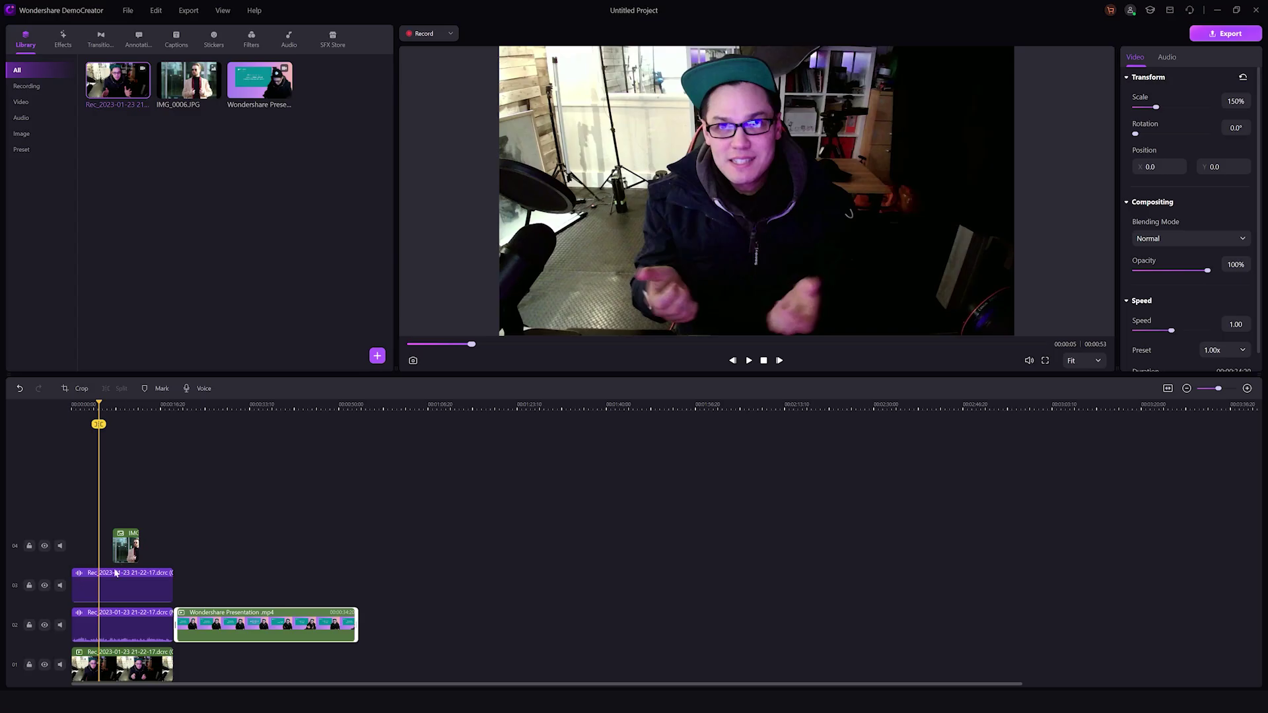
# - Split the Rec clips at the playhead, delete the opening pieces and shift the clips to 0
pyautogui.click(82, 578)
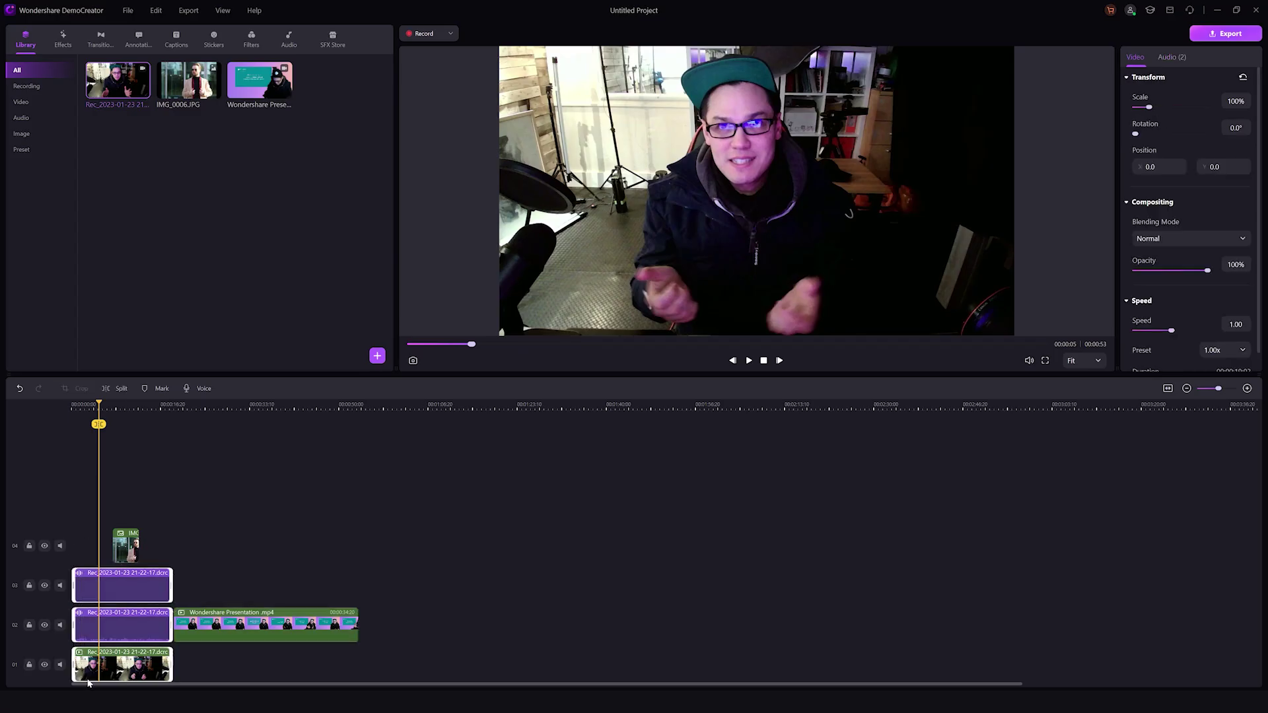
pyautogui.click(119, 390)
pyautogui.click(84, 584)
pyautogui.click(83, 674)
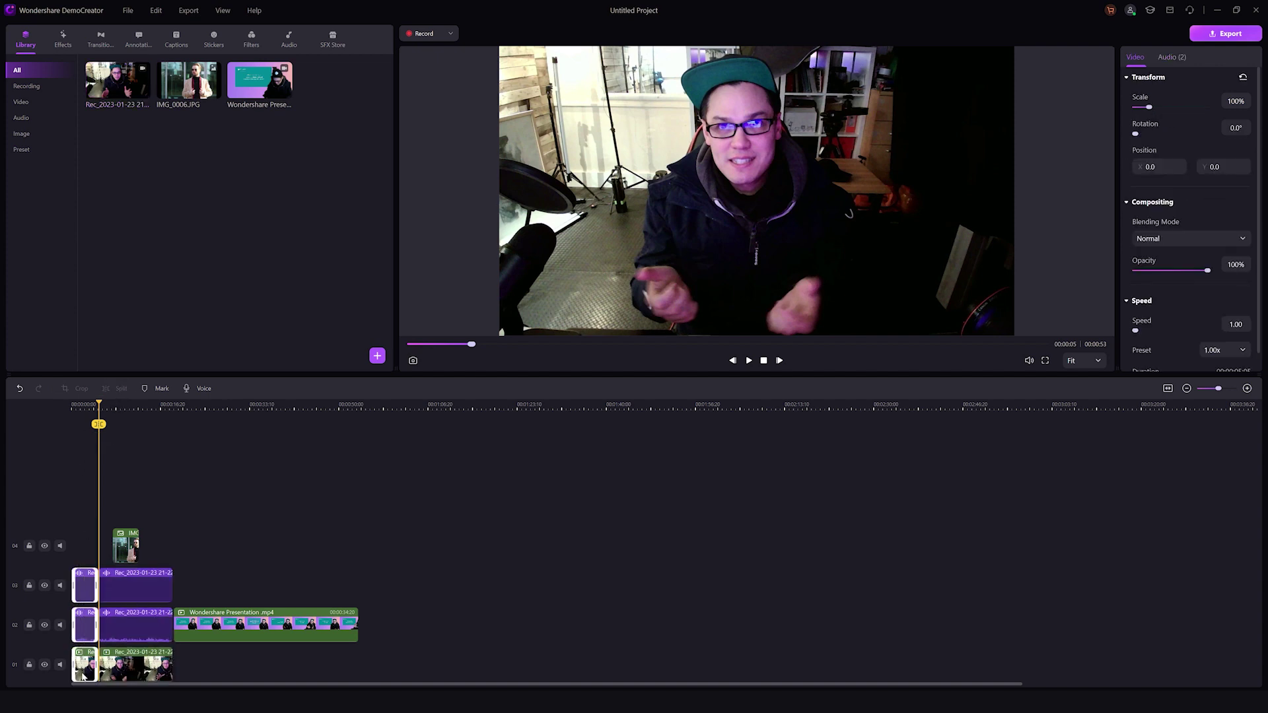
pyautogui.press('Delete')
pyautogui.moveTo(109, 494); pyautogui.dragTo(173, 657)
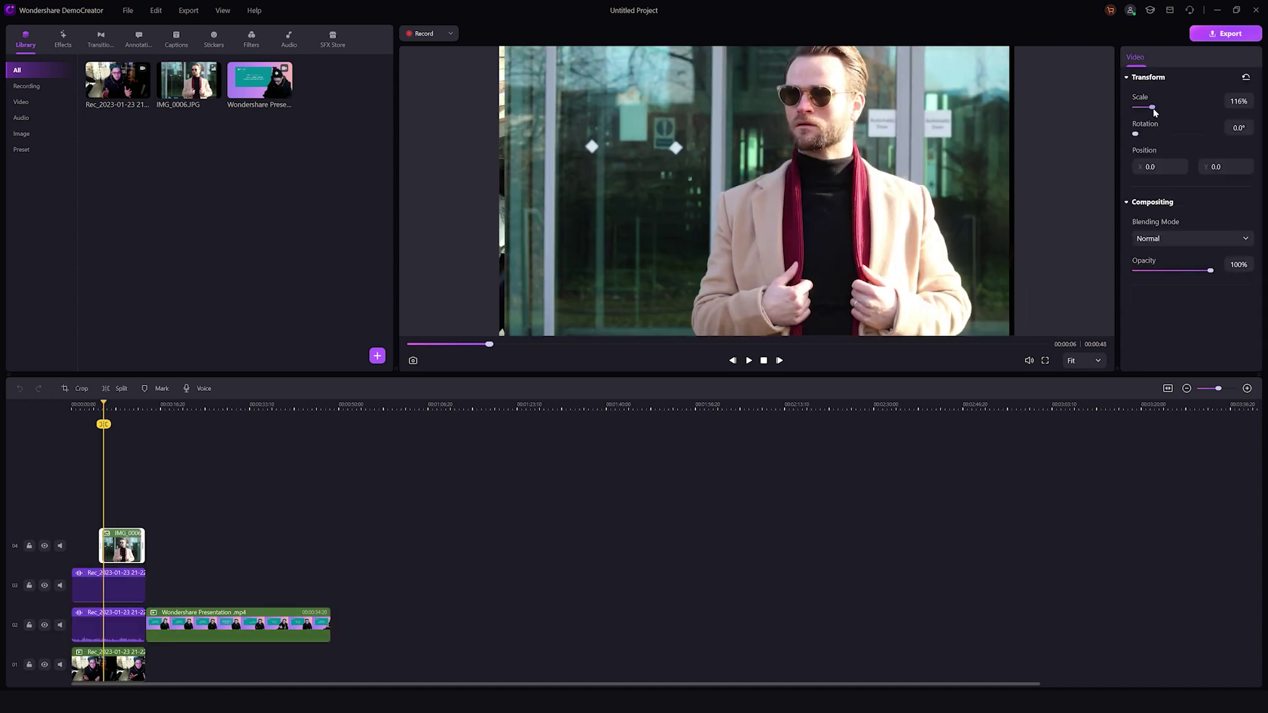
# - Scale the photo overlay to 122%, move it higher and rotate it slightly
pyautogui.moveTo(1154, 113); pyautogui.dragTo(1157, 111)
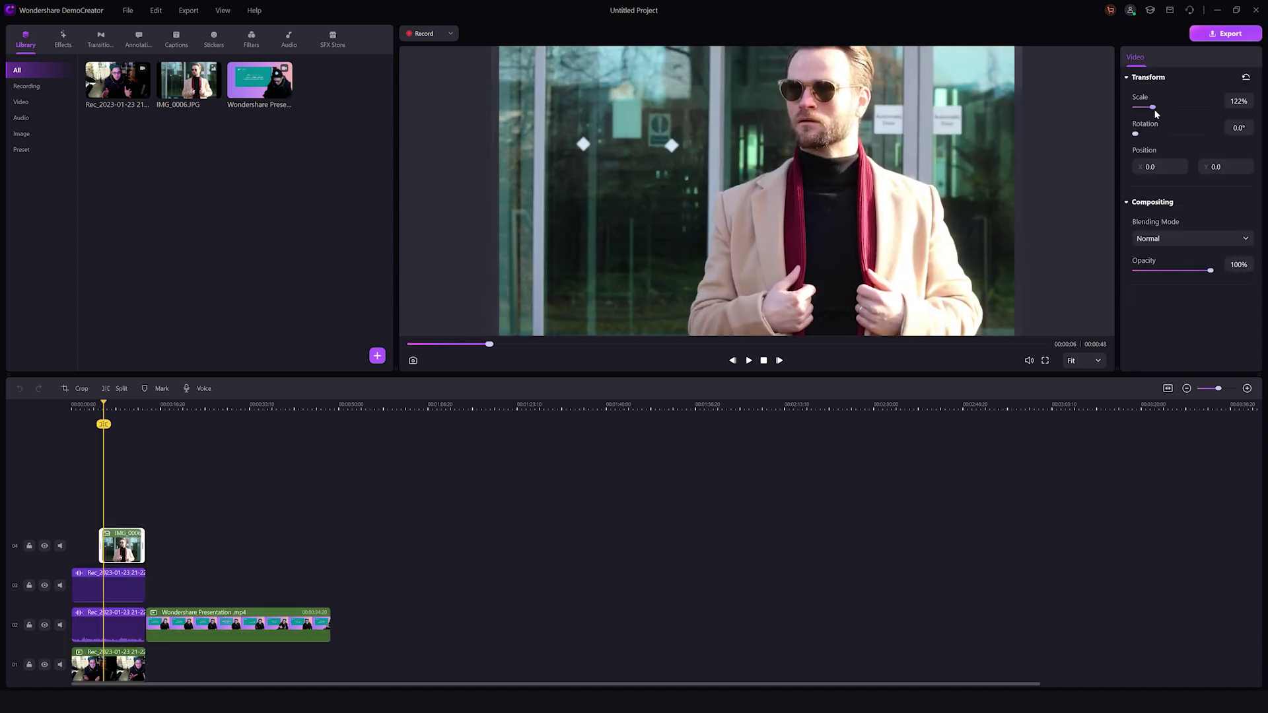
pyautogui.moveTo(890, 167); pyautogui.dragTo(890, 179)
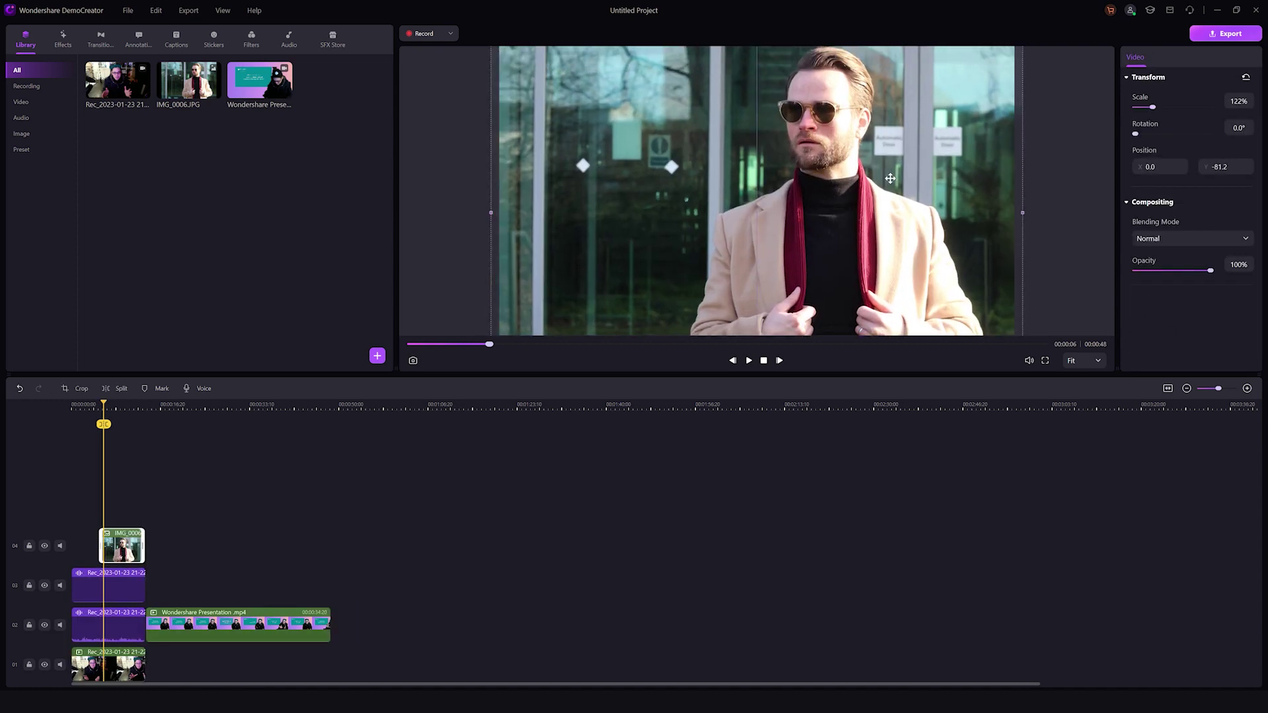
pyautogui.moveTo(1137, 135); pyautogui.dragTo(1141, 134)
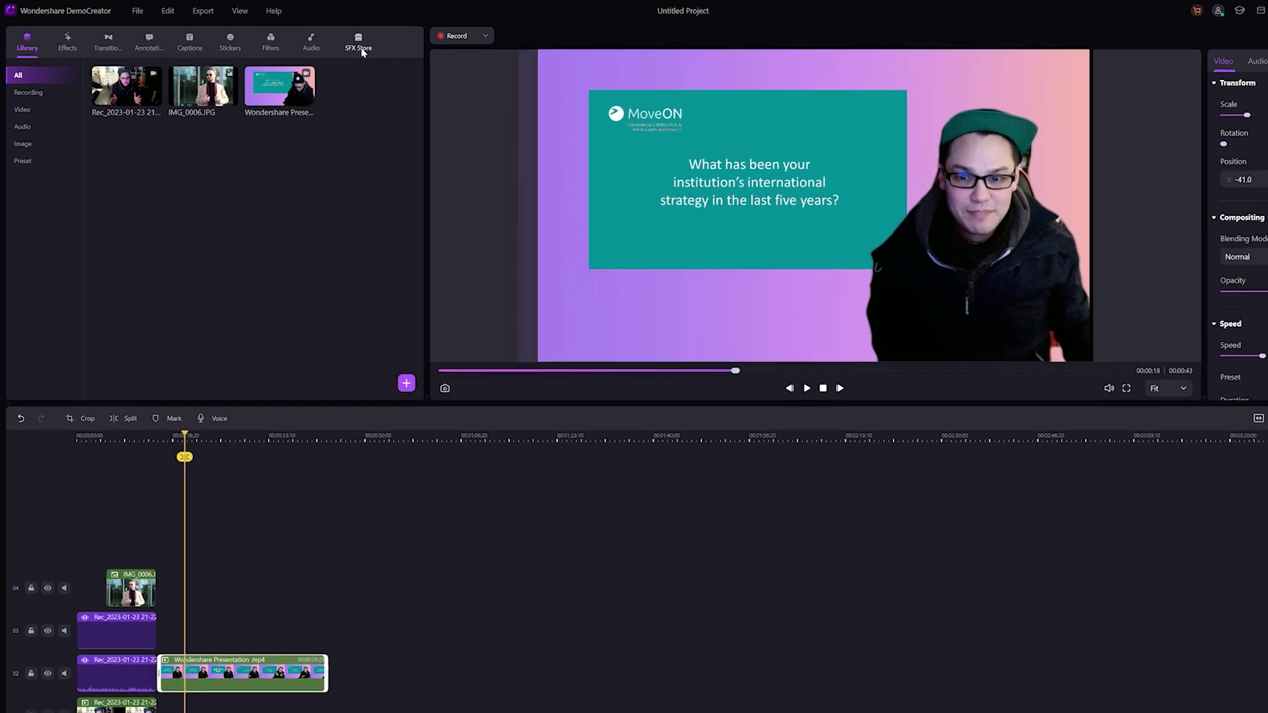
# - Download the Motion Slideshow pack from the SFX Store
pyautogui.click(334, 44)
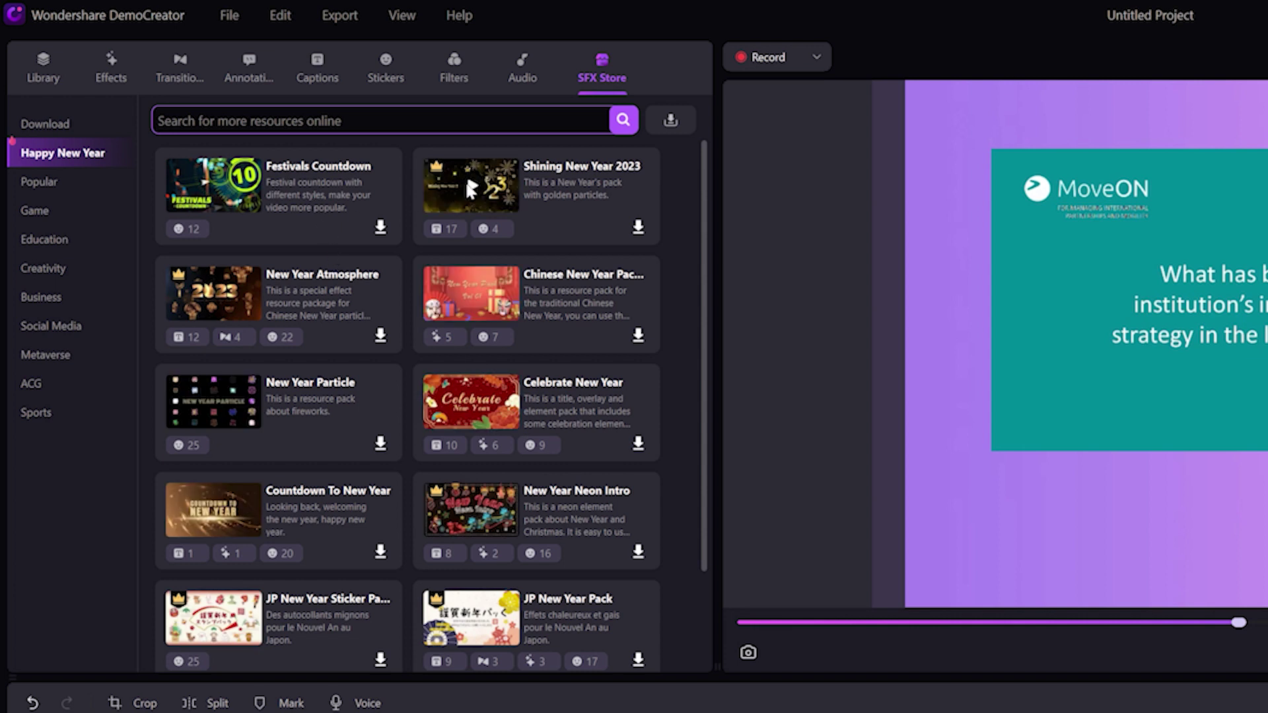
pyautogui.click(471, 510)
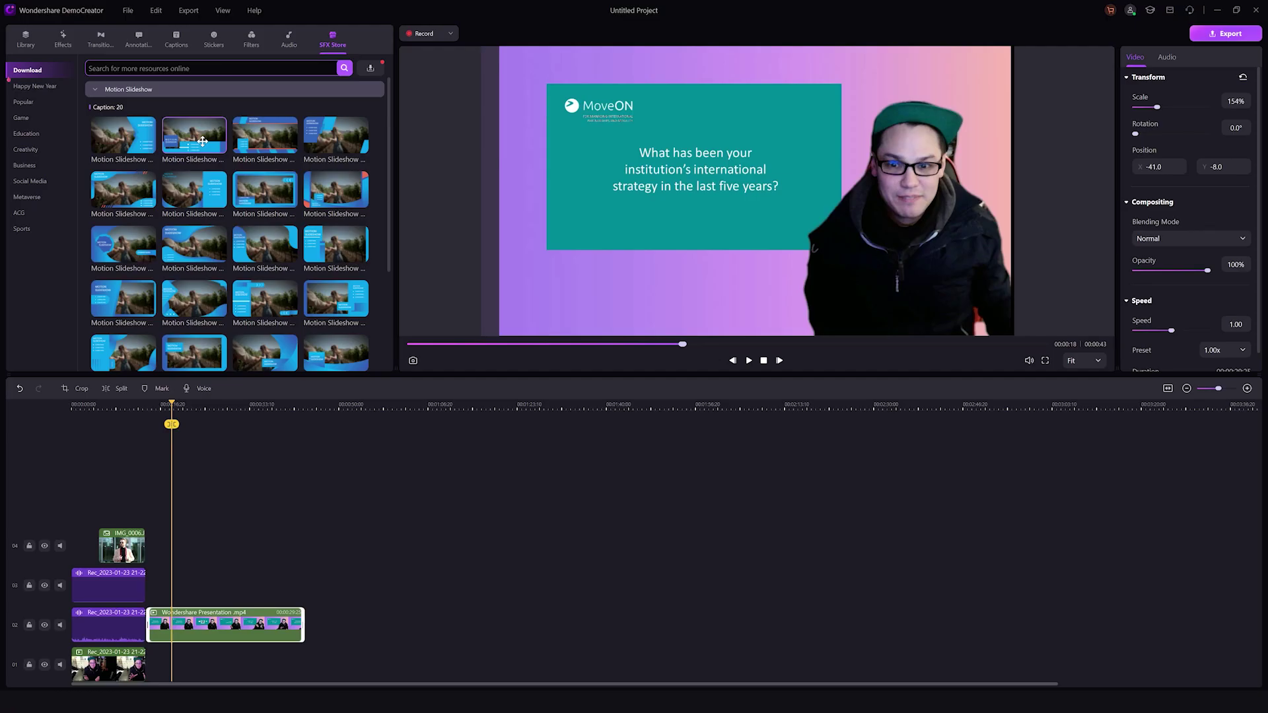
pyautogui.scroll(1, 198, 141)
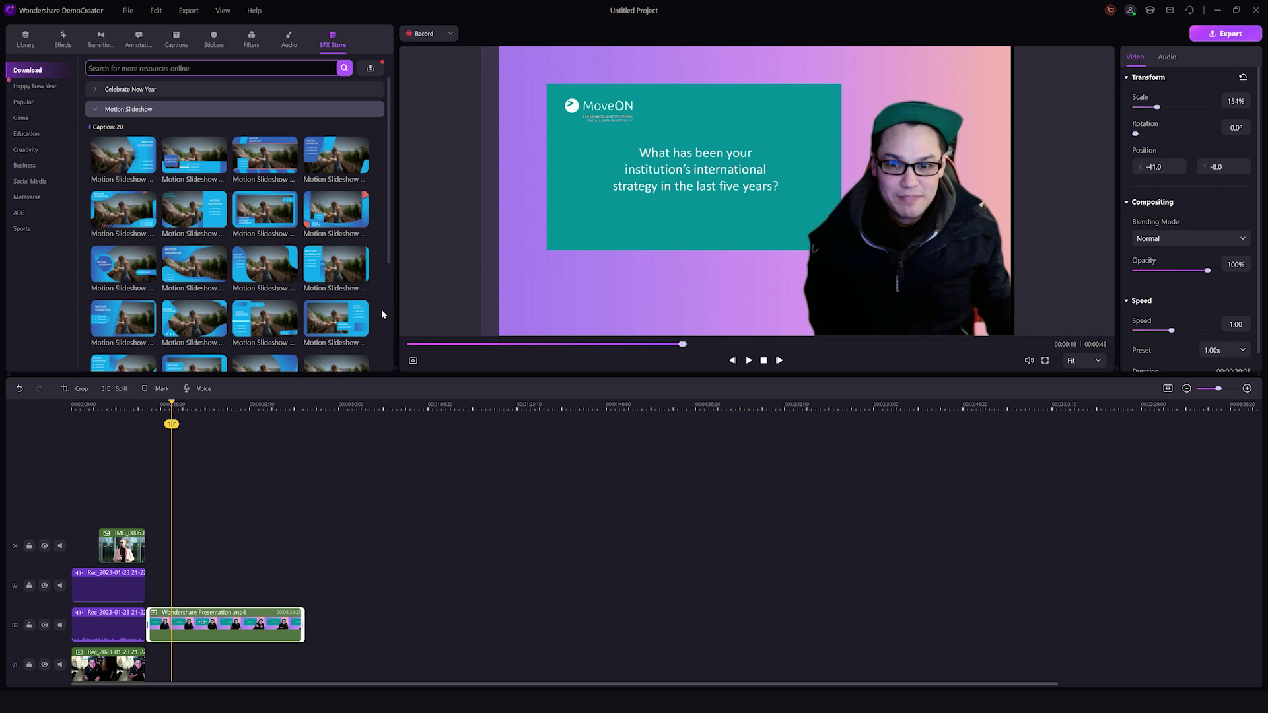
pyautogui.scroll(-1, 344, 273)
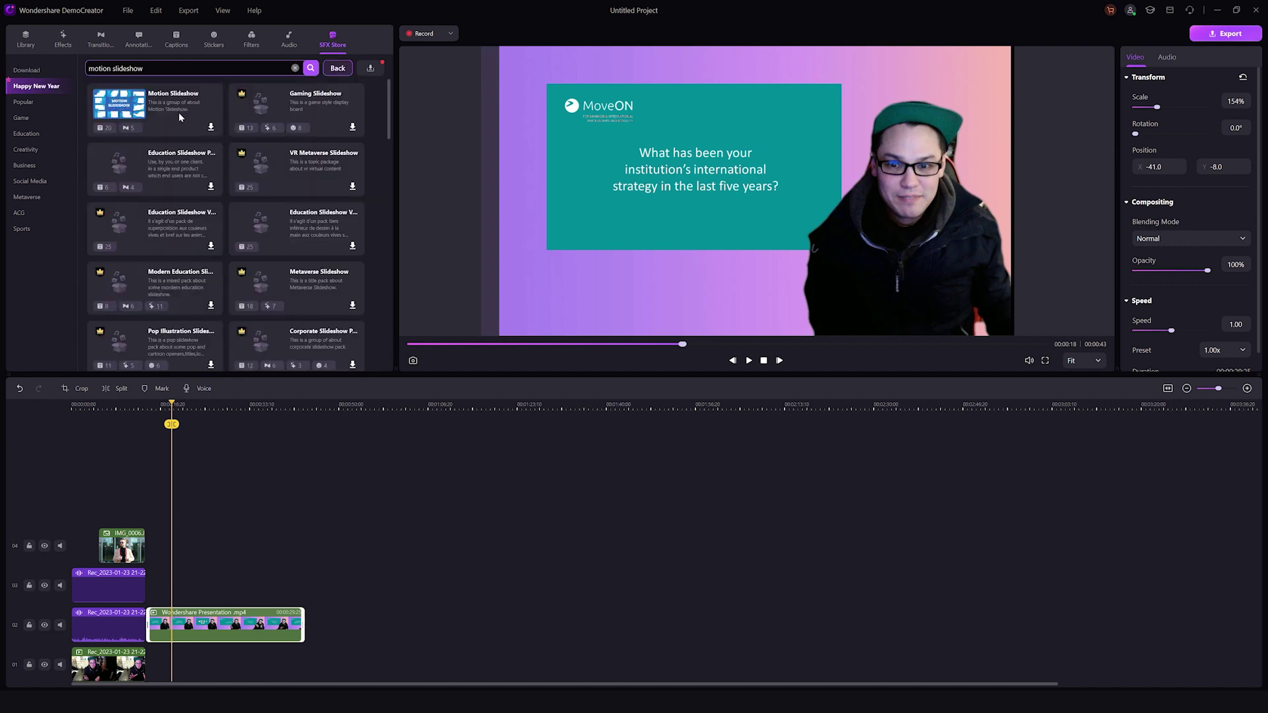
pyautogui.click(210, 126)
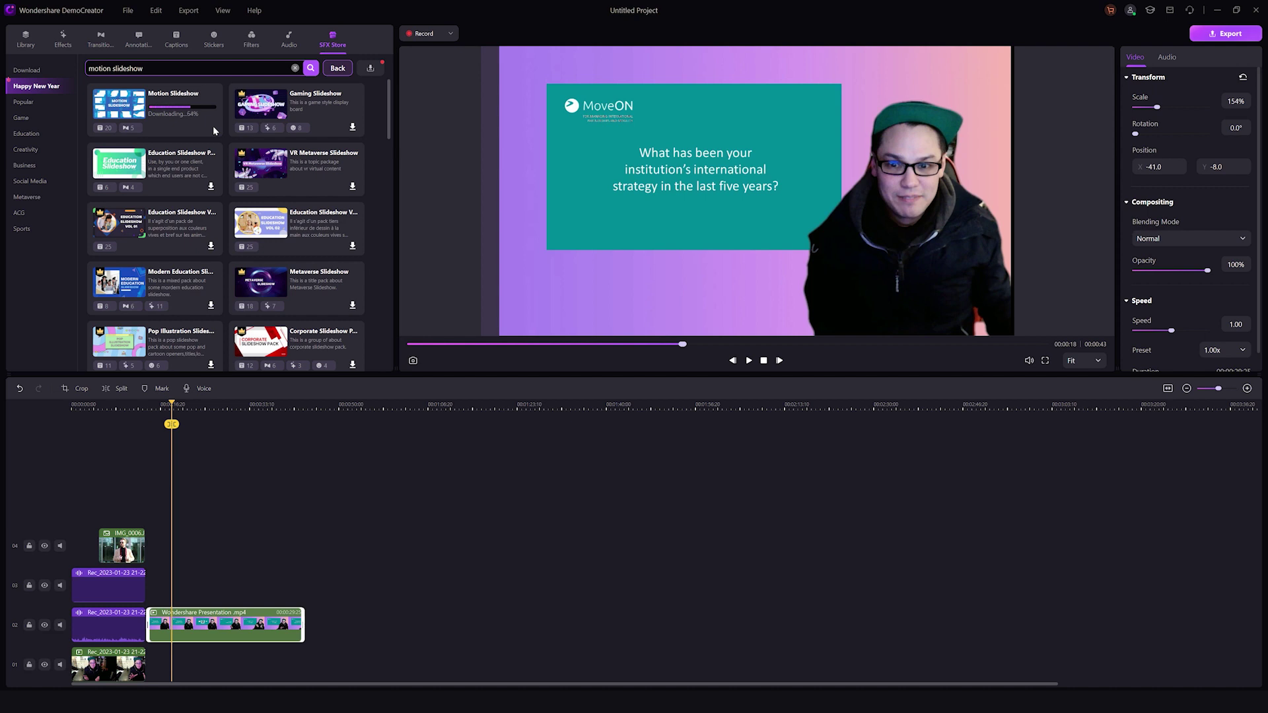
# - Add a Motion Slideshow title to track 05 showing the presenter's name in a smaller box
pyautogui.click(131, 133)
pyautogui.moveTo(194, 342); pyautogui.dragTo(185, 514)
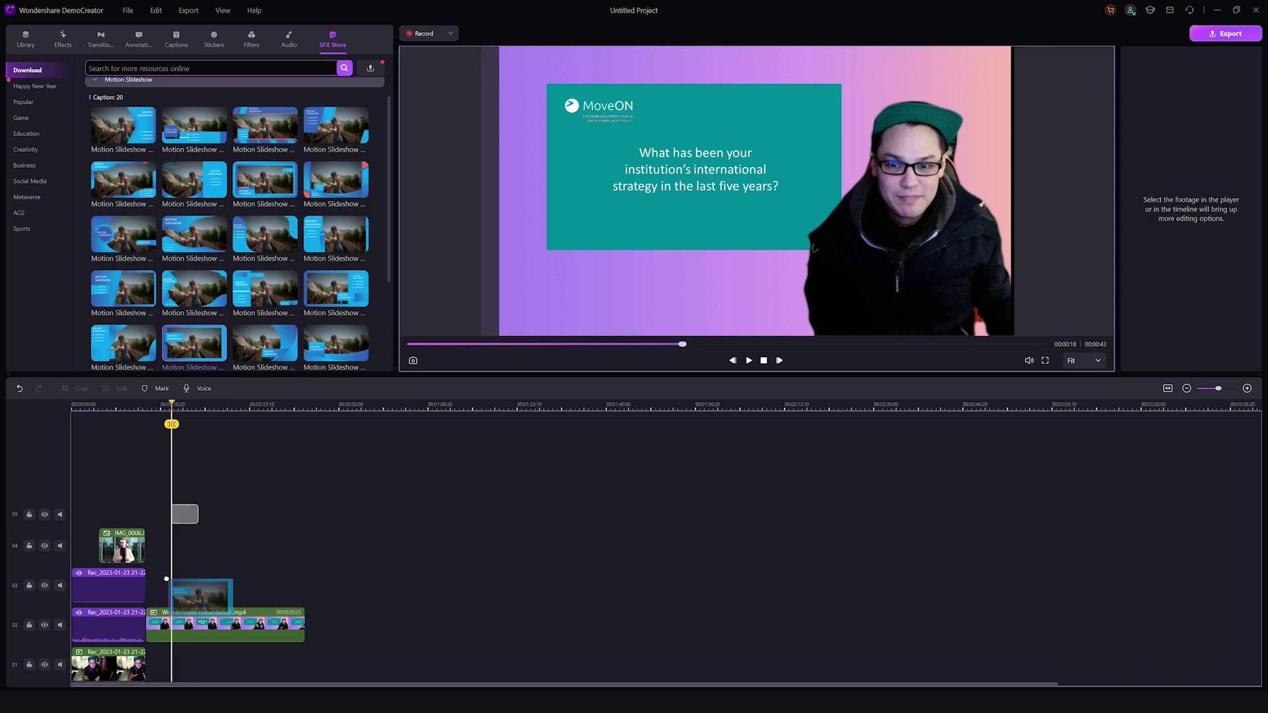
pyautogui.click(183, 408)
pyautogui.doubleClick(594, 153)
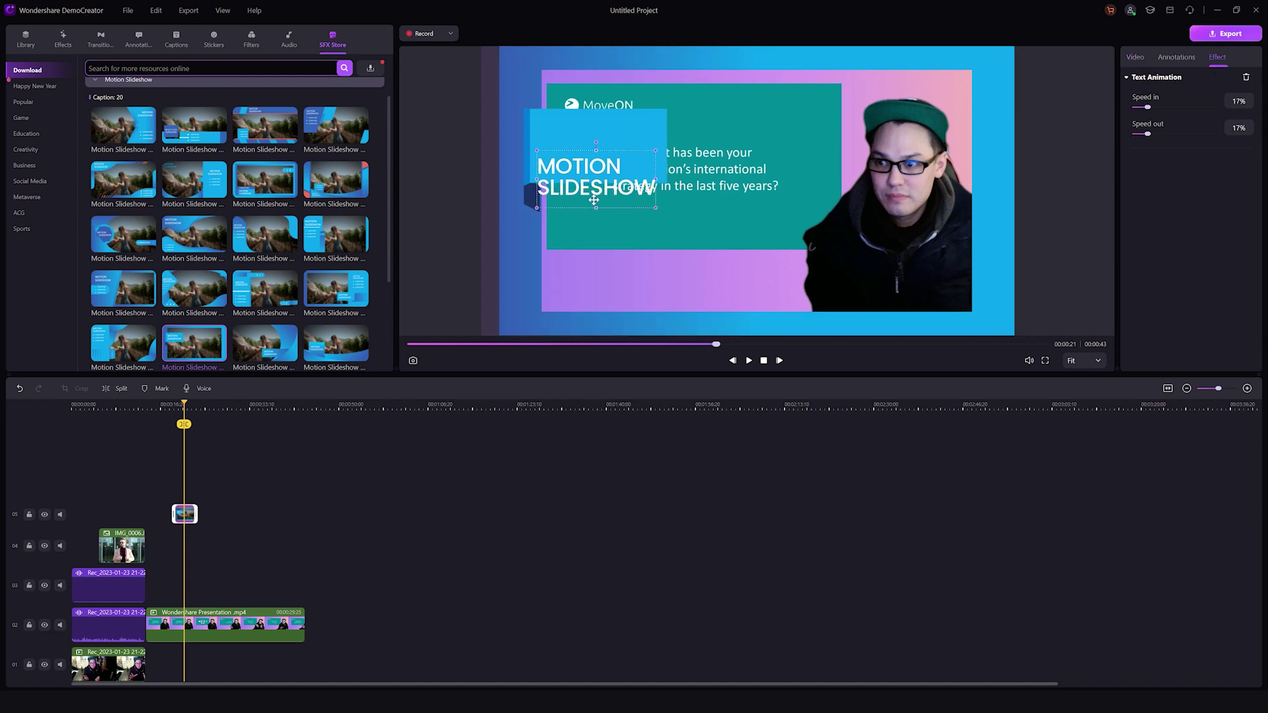
pyautogui.write('Kai Wondershare')
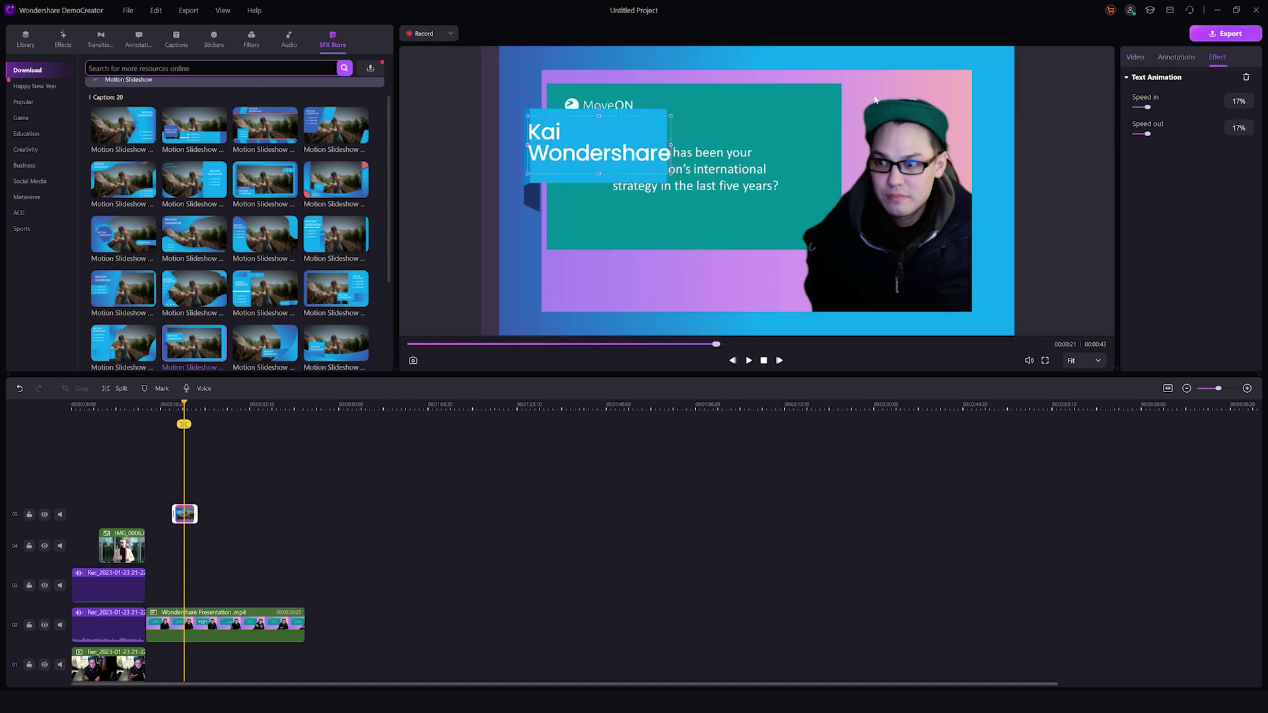
pyautogui.moveTo(663, 115); pyautogui.dragTo(654, 123)
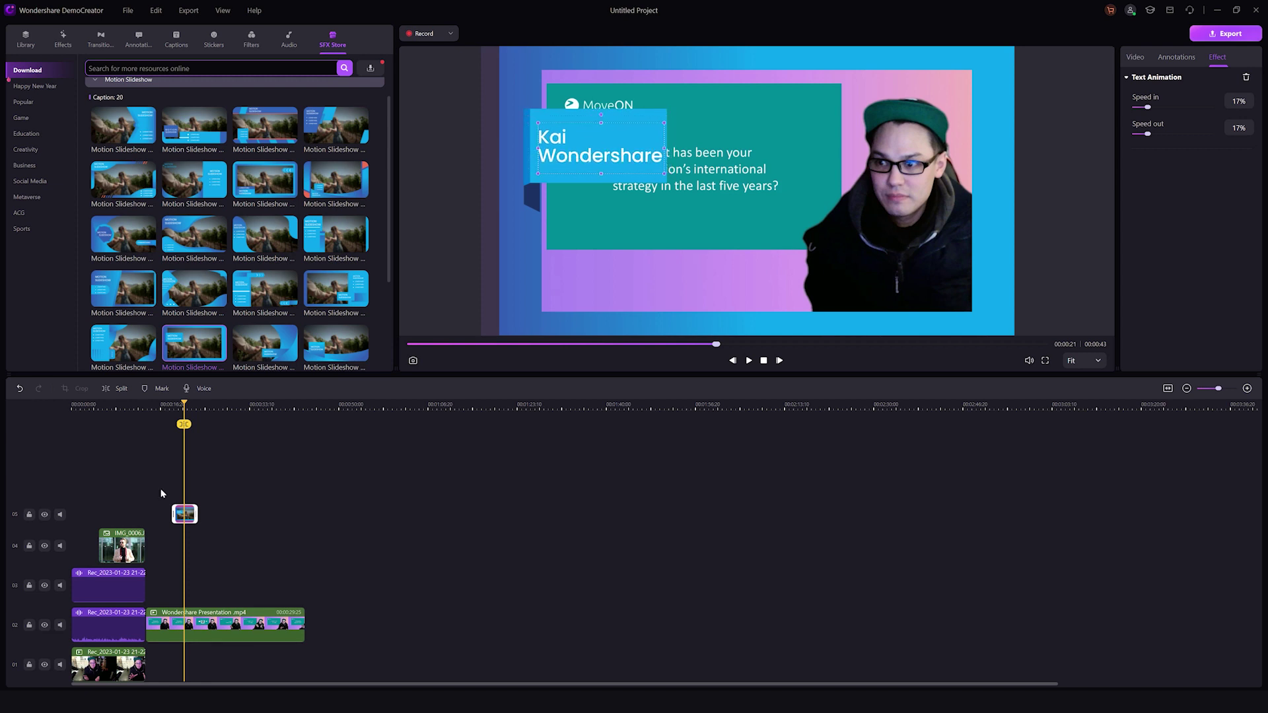
# - Move the caption clip to the timeline start and play the video from the beginning
pyautogui.moveTo(182, 518); pyautogui.dragTo(82, 516)
pyautogui.moveTo(80, 407); pyautogui.dragTo(55, 415)
pyautogui.press('space')
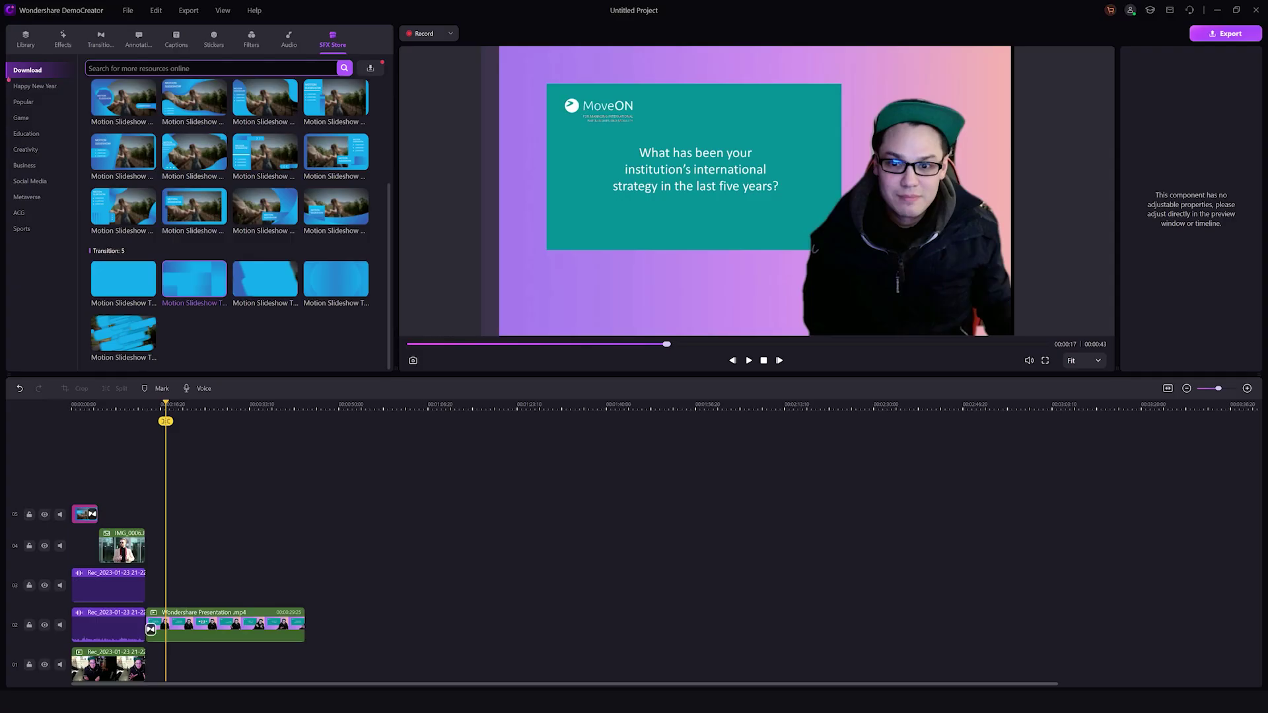
# - Open the Export dialog on the This PC tab
pyautogui.click(1201, 32)
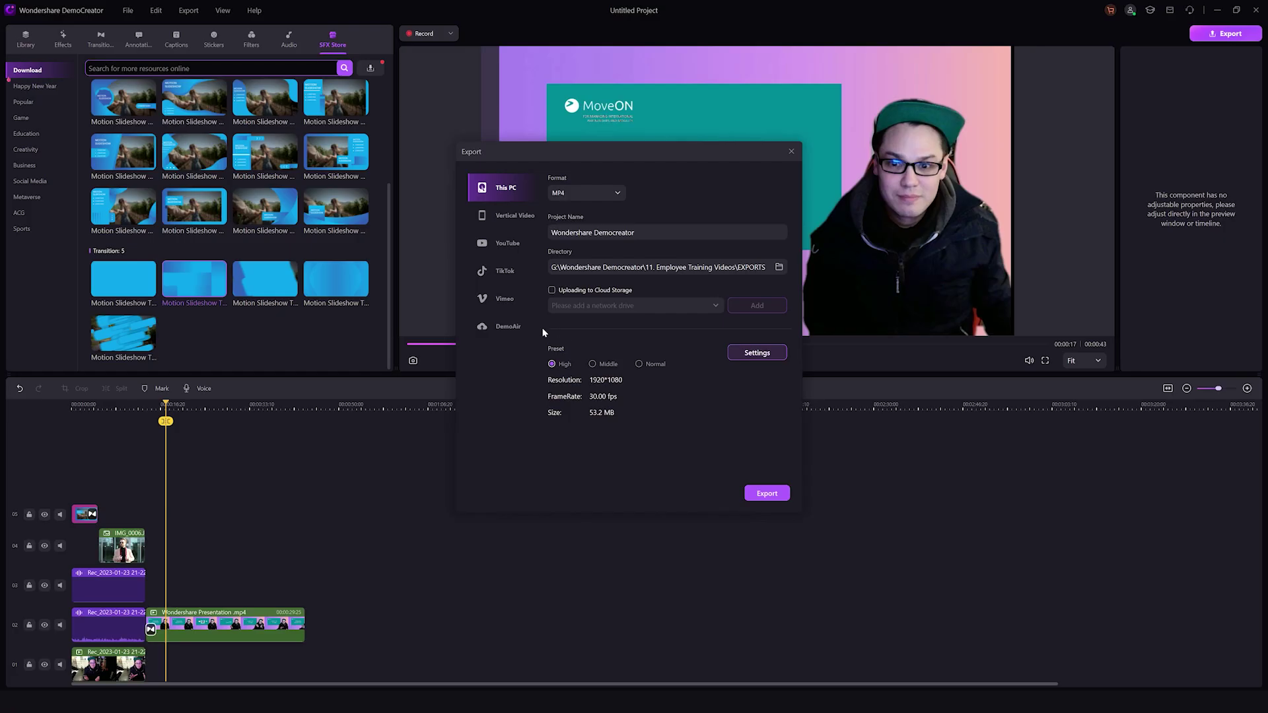
# - Browse the YouTube, TikTok and Vimeo sharing tabs, then choose DemoAir to bring up Wondershare Drive authorization
pyautogui.click(509, 244)
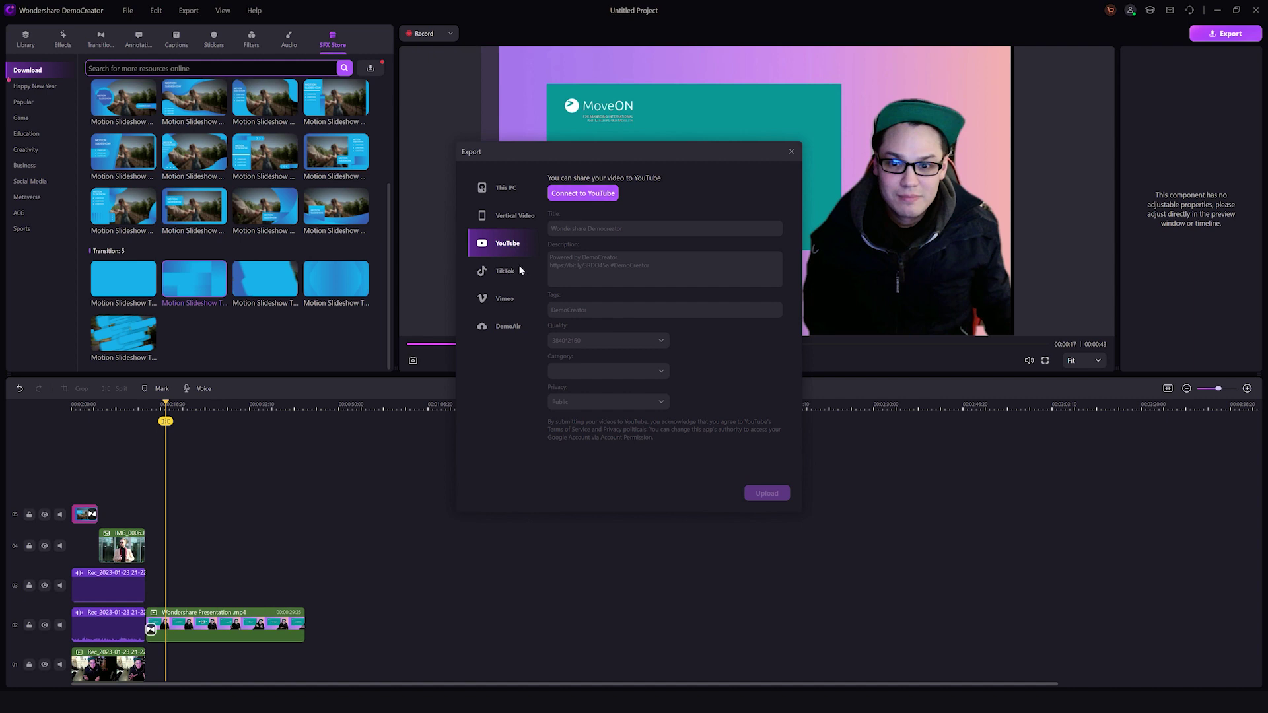
pyautogui.click(506, 271)
pyautogui.click(526, 296)
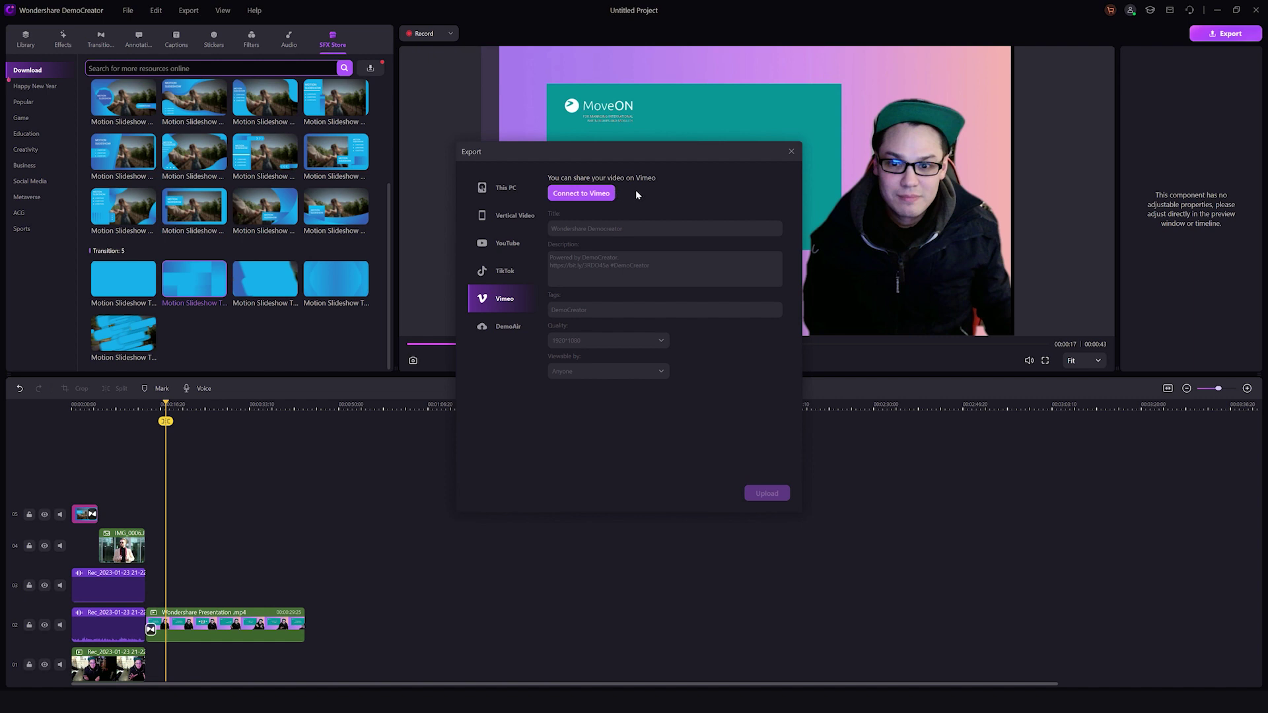
pyautogui.click(507, 327)
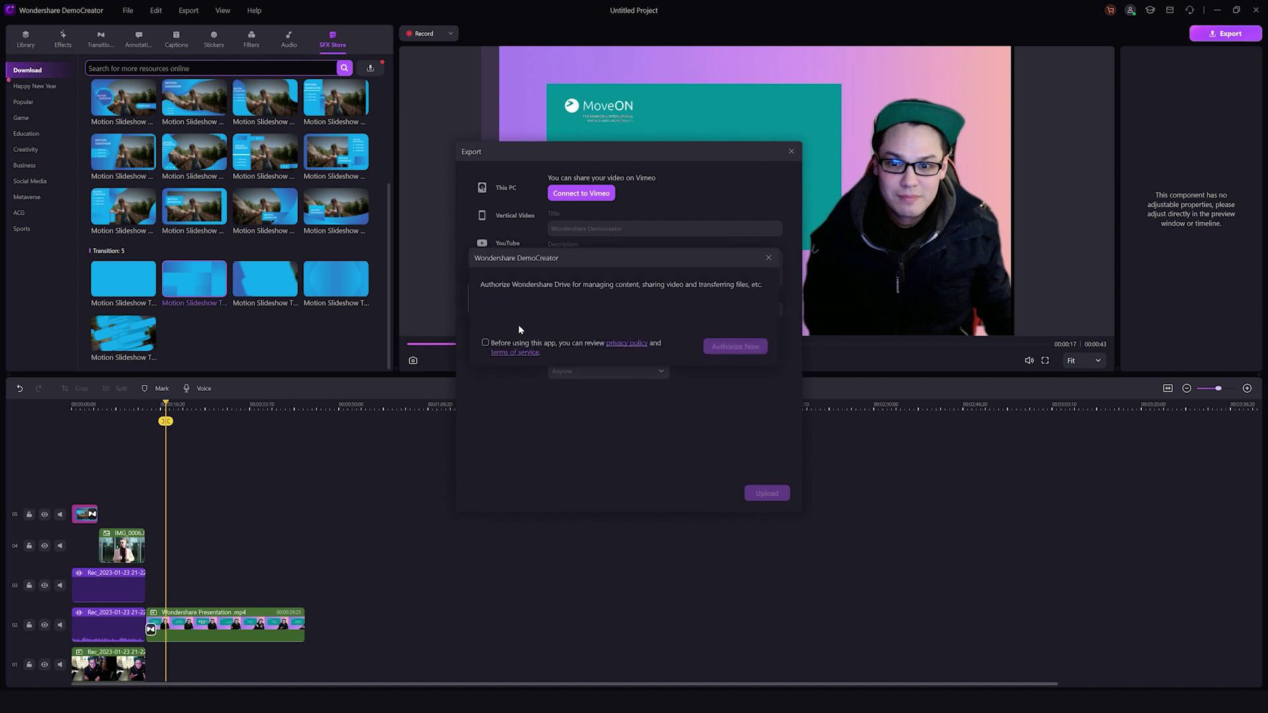